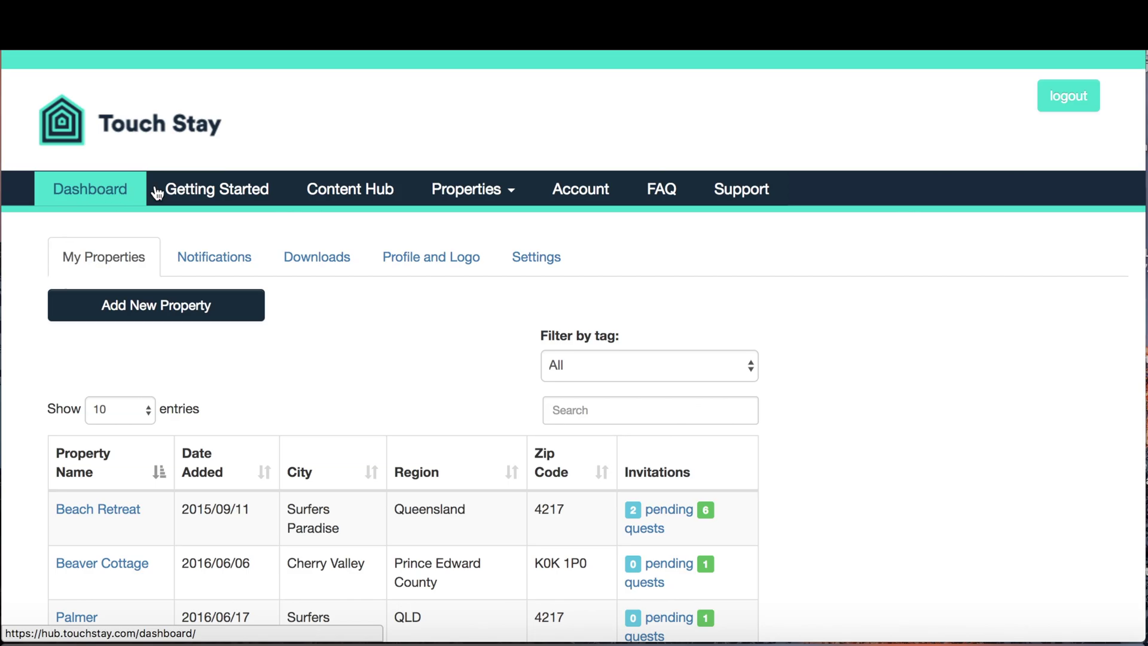
Step: Go from the property dashboard to the Content Hub of welcome book topics
click(334, 192)
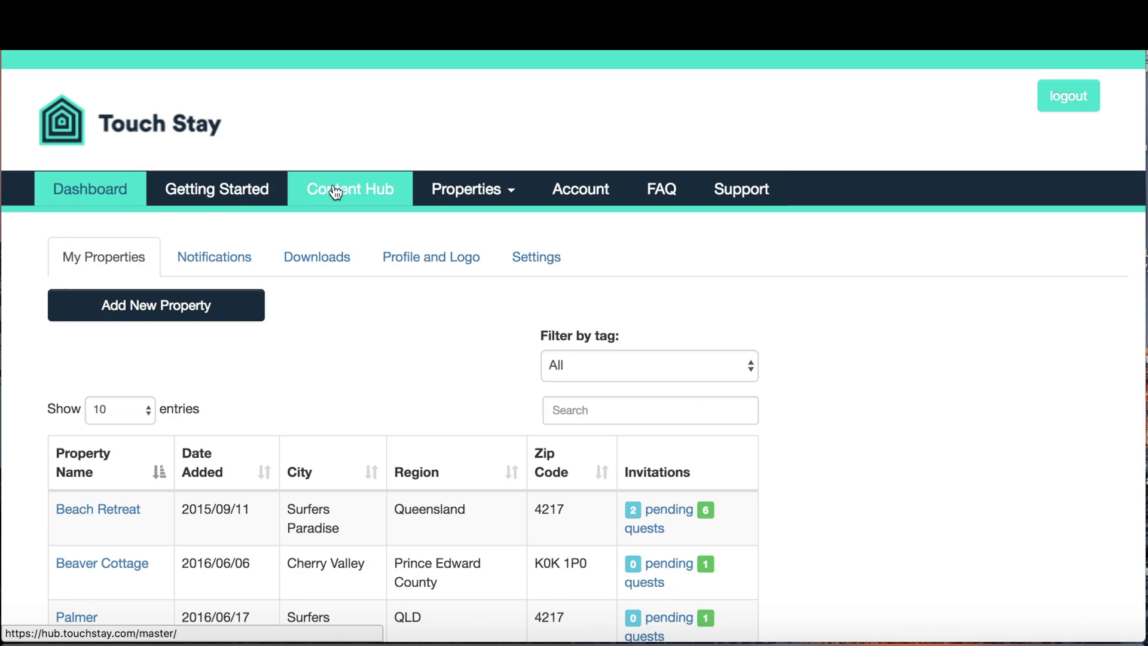
scroll(315, 372, down, 3)
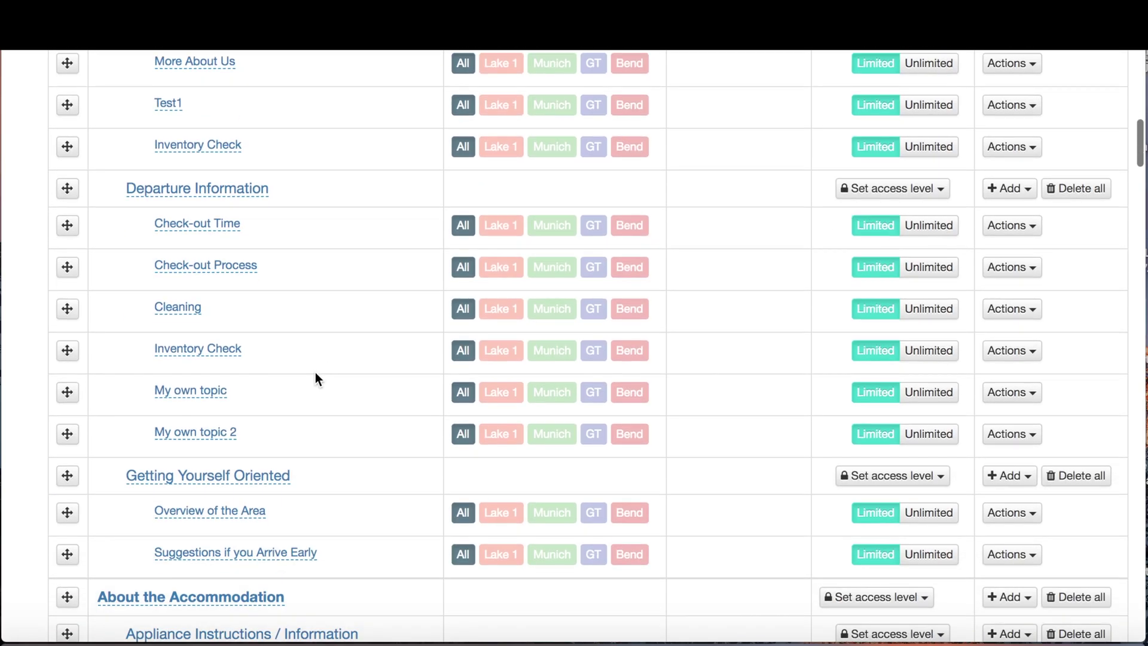
scroll(314, 372, down, 2)
scroll(315, 372, down, 2)
scroll(314, 373, down, 2)
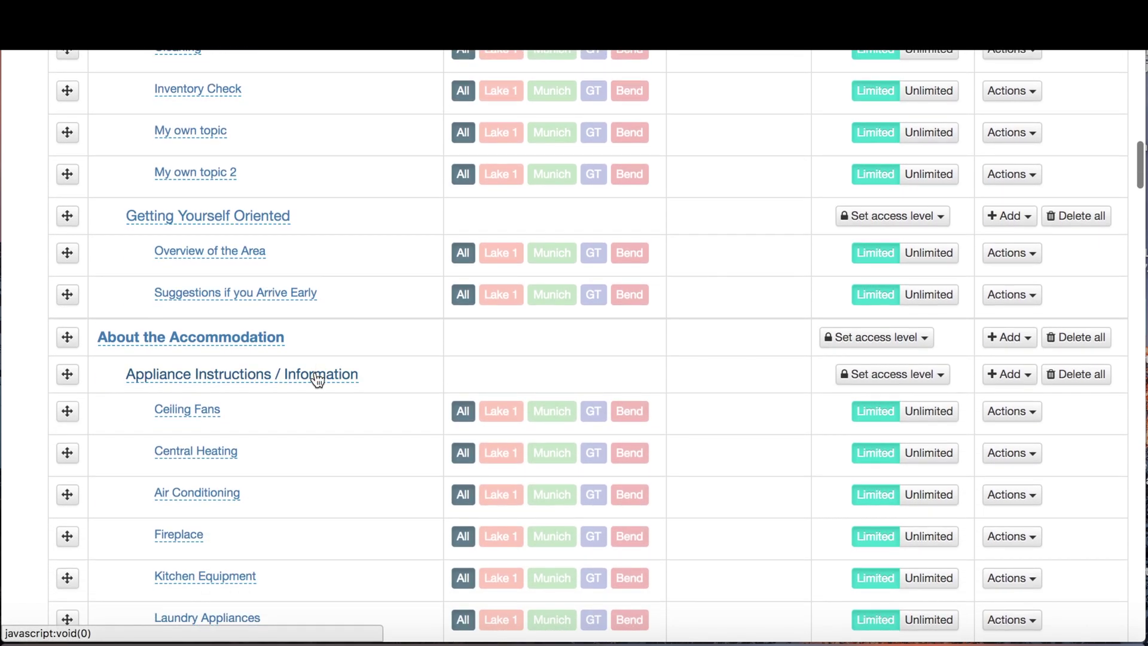
scroll(315, 377, down, 1)
scroll(316, 379, down, 2)
scroll(316, 378, down, 1)
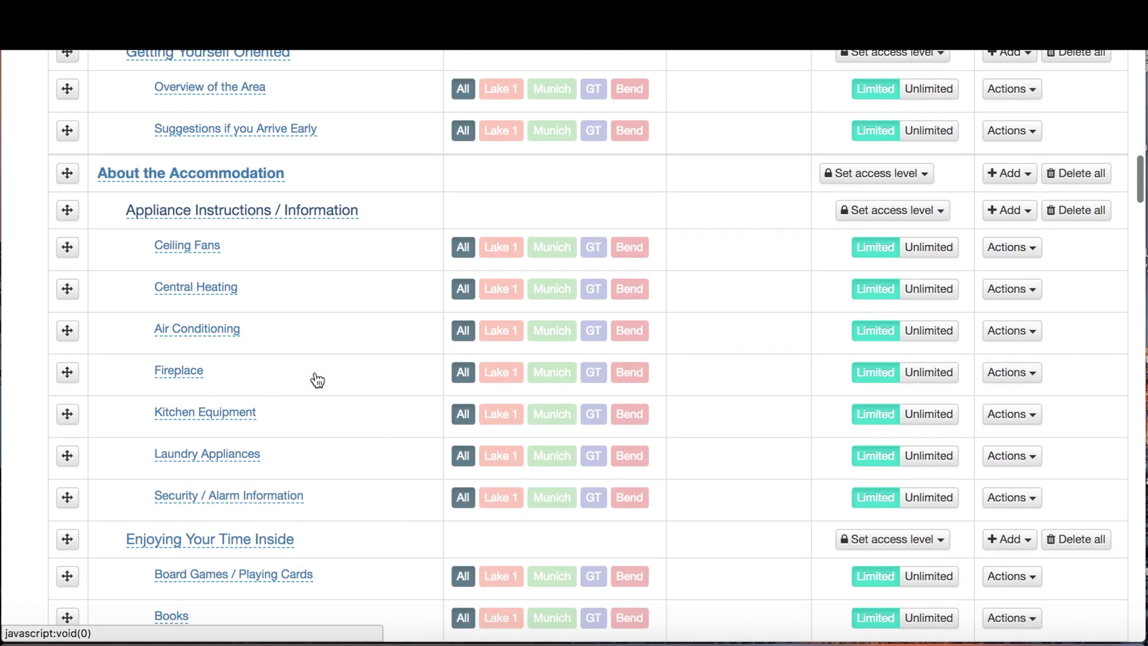
scroll(315, 378, down, 1)
scroll(316, 379, down, 1)
scroll(316, 379, down, 1)
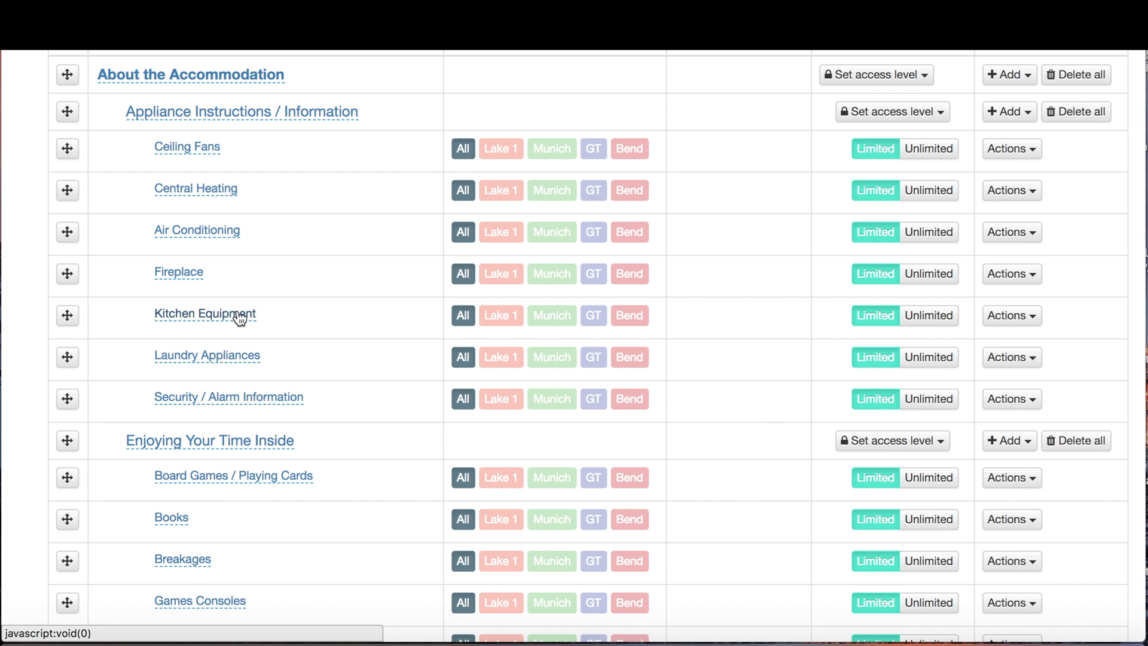
Step: Pick up the Kitchen Equipment topic under Appliance Instructions / Information for moving
click(68, 318)
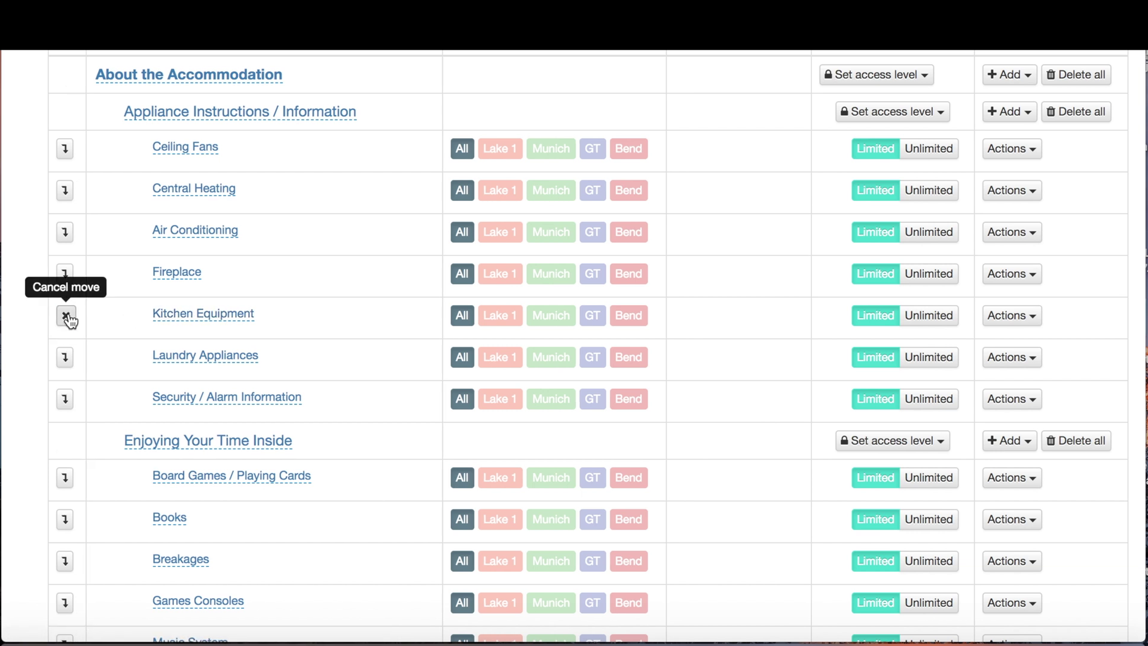
Step: Drop Kitchen Equipment below the Security / Alarm Information topic
click(66, 400)
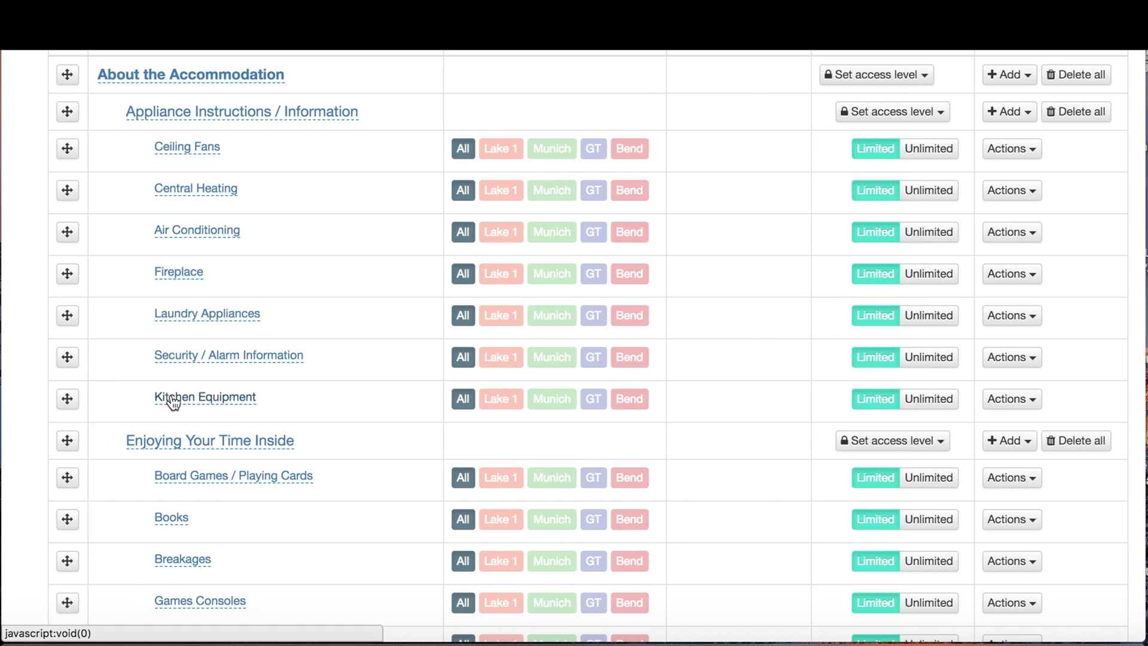
Step: Change the Kitchen Equipment title to 'Kitchen Appliances' and save it
click(216, 400)
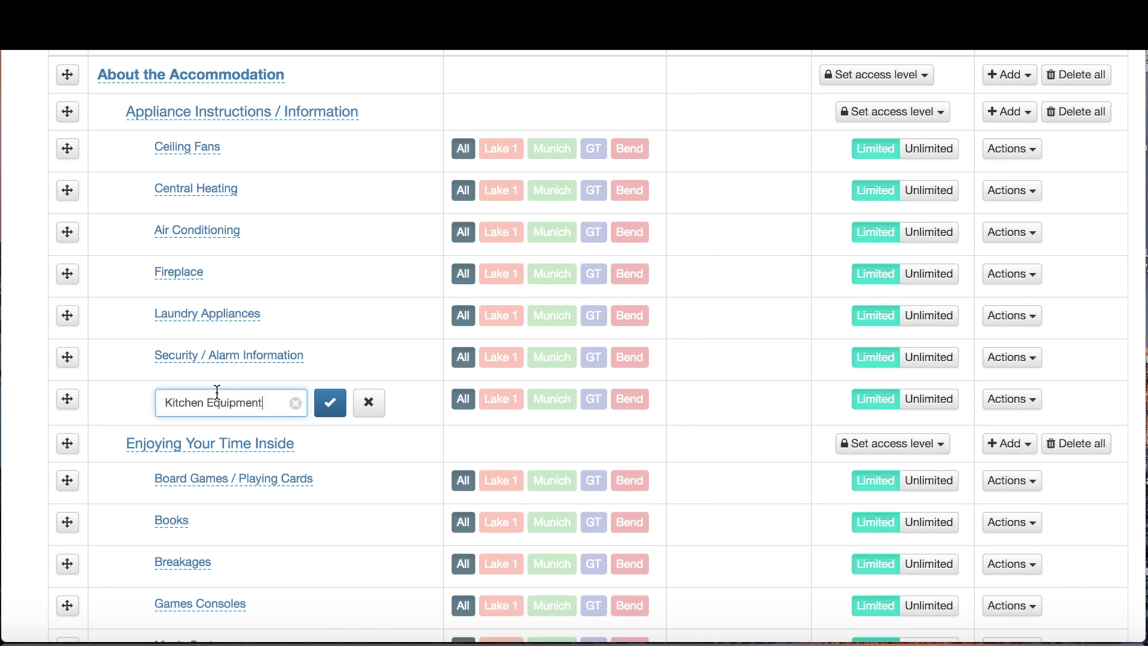
drag(206, 403, 266, 403)
key(BackSpace)
text(Appliances)
click(330, 403)
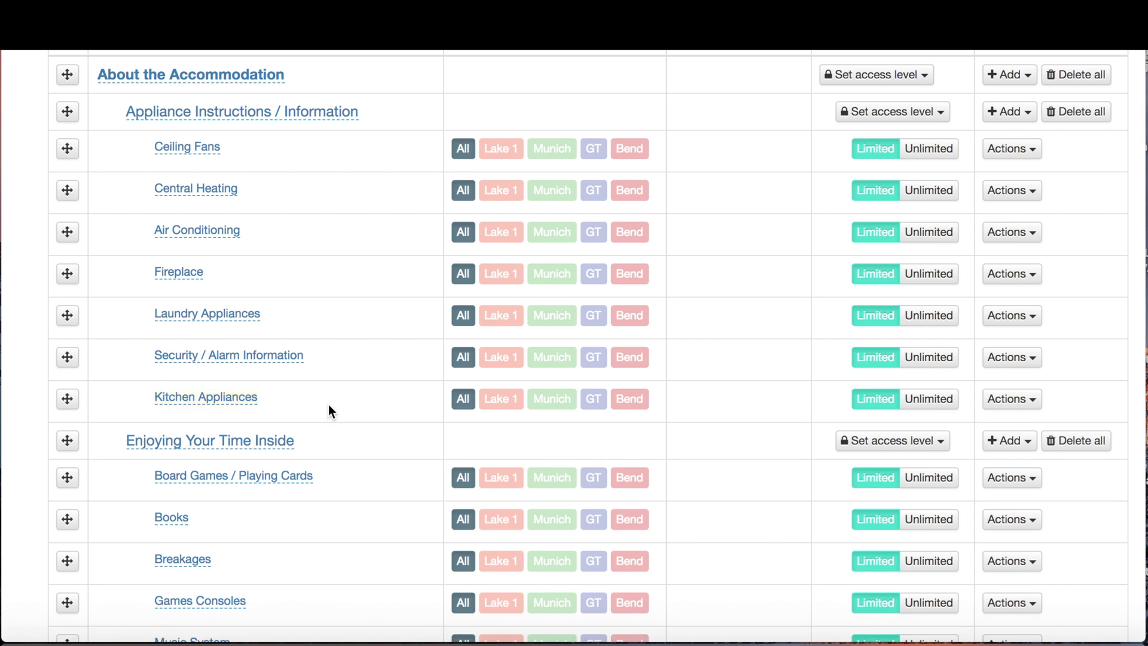
scroll(574, 359, down, 5)
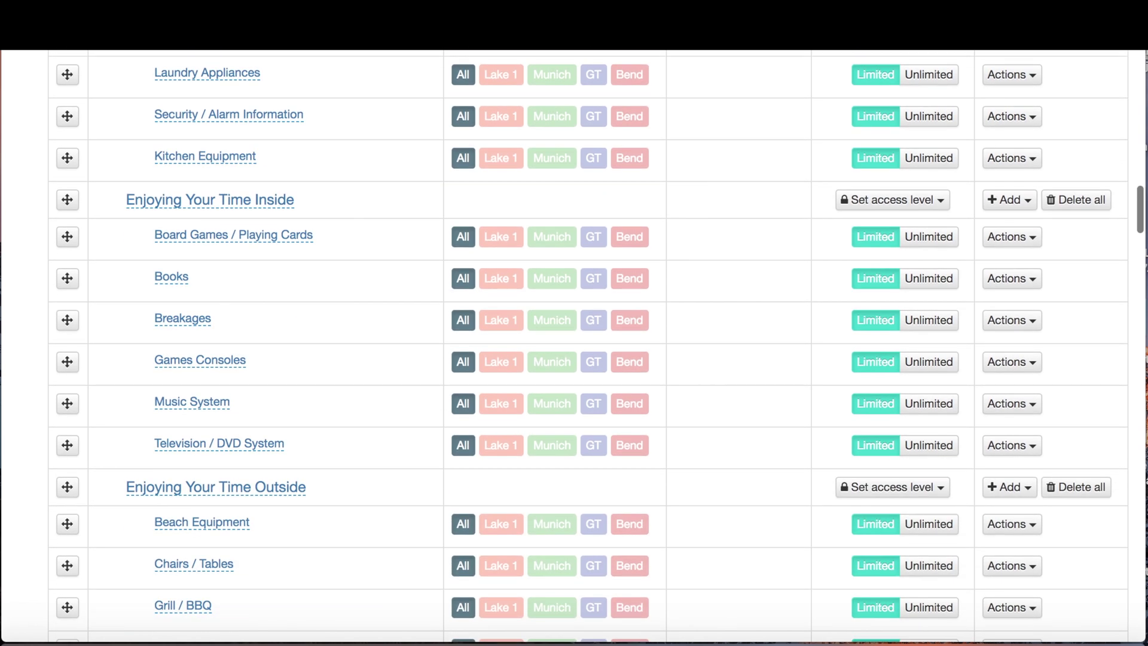
scroll(574, 359, down, 3)
scroll(574, 359, down, 3)
scroll(574, 359, down, 1)
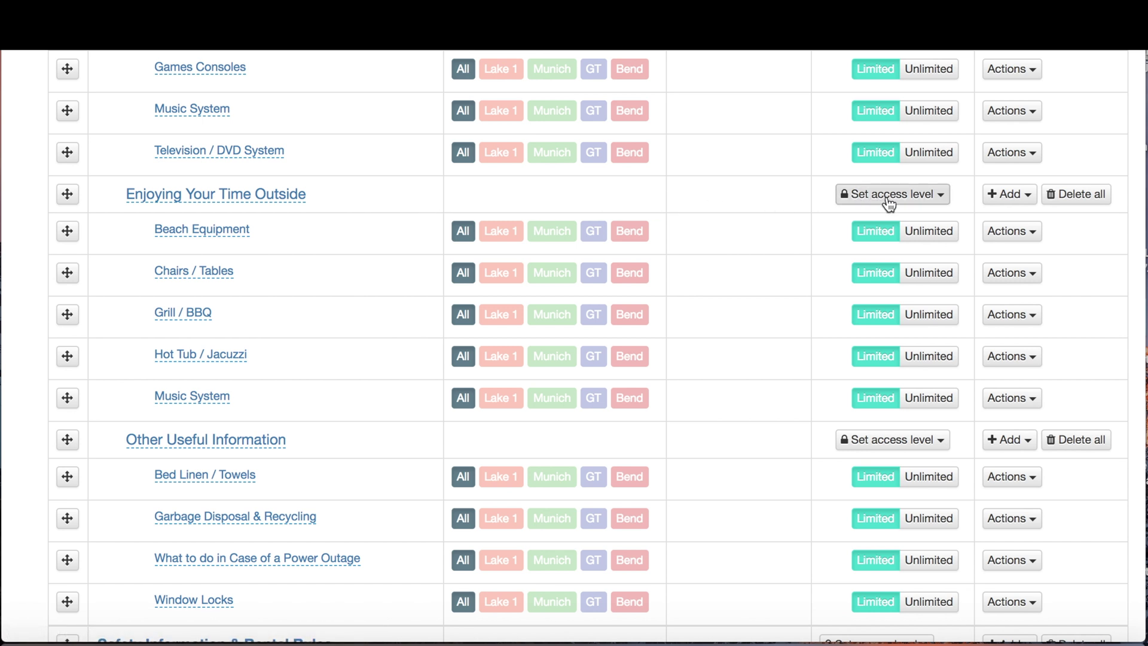
Step: Add the Swimming Pool topic from the Enjoying Your Time Outside Add menu
click(1015, 202)
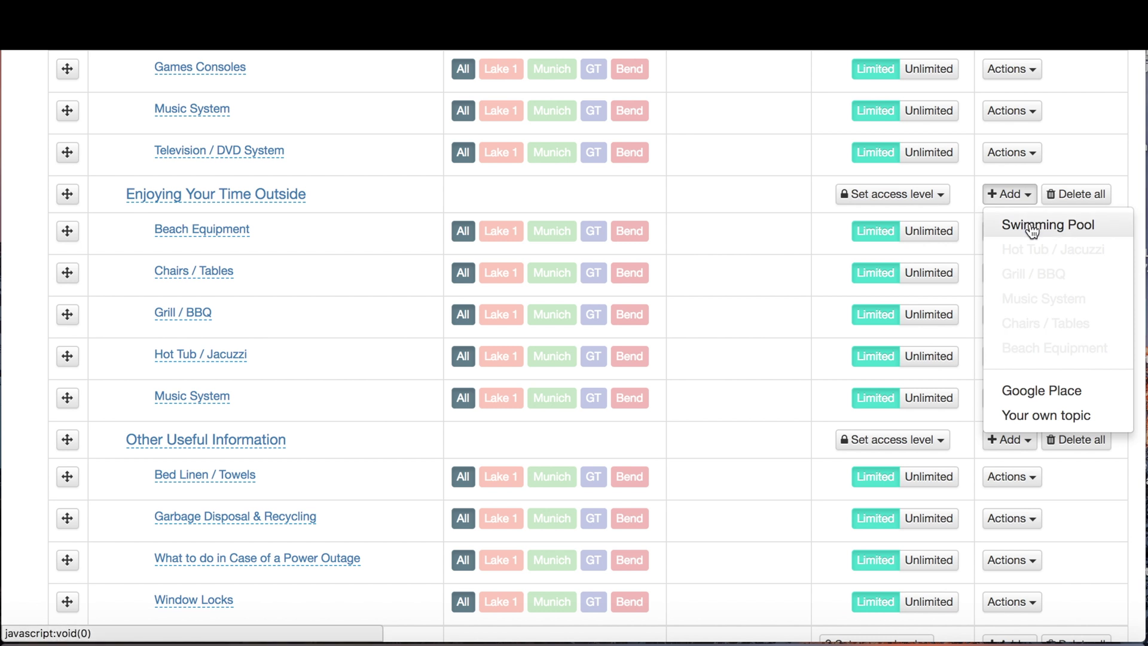
click(1032, 226)
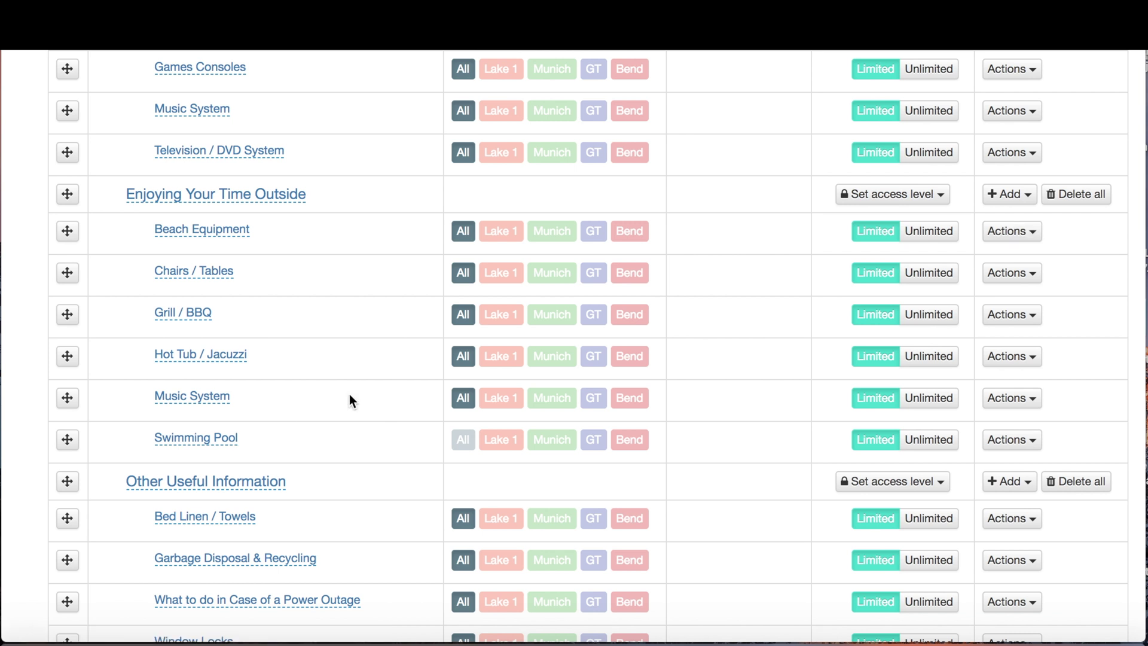
click(998, 199)
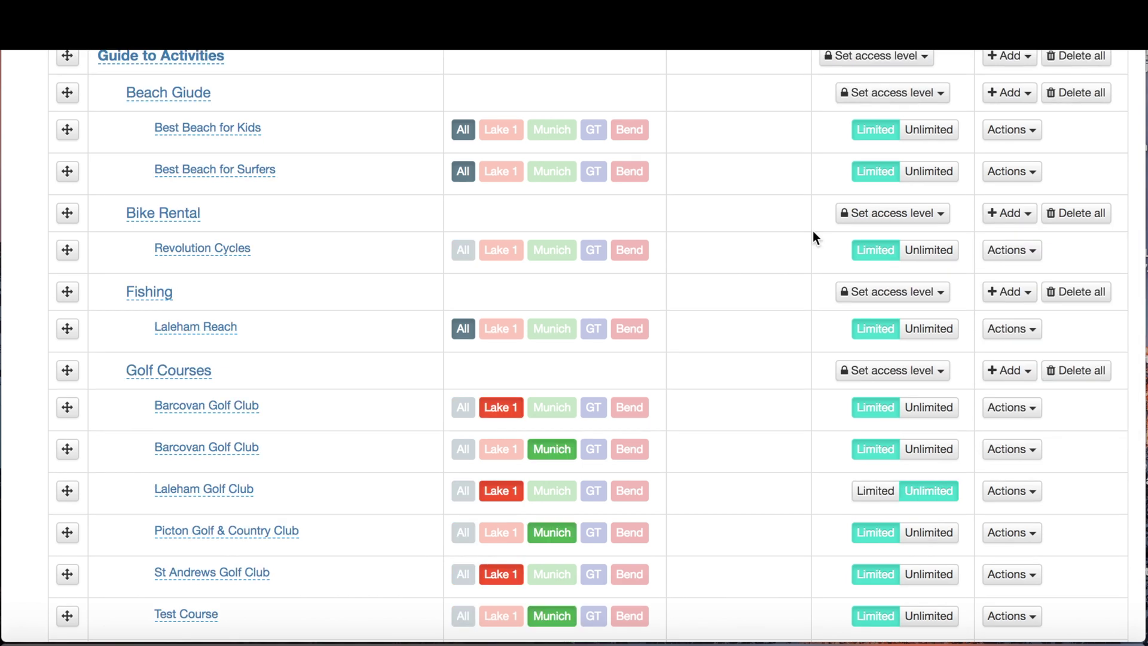
Step: Create a Google Place for Katy Bike Rental, Water Street, Augusta, with a Parks & Nature pin
click(1002, 215)
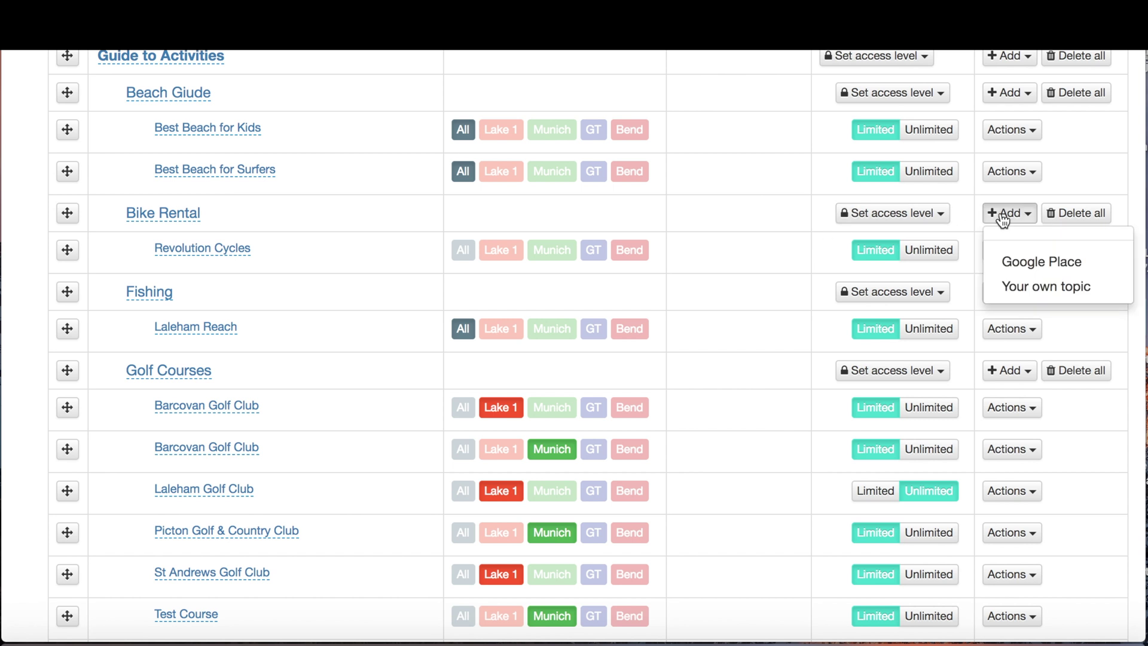
click(1024, 264)
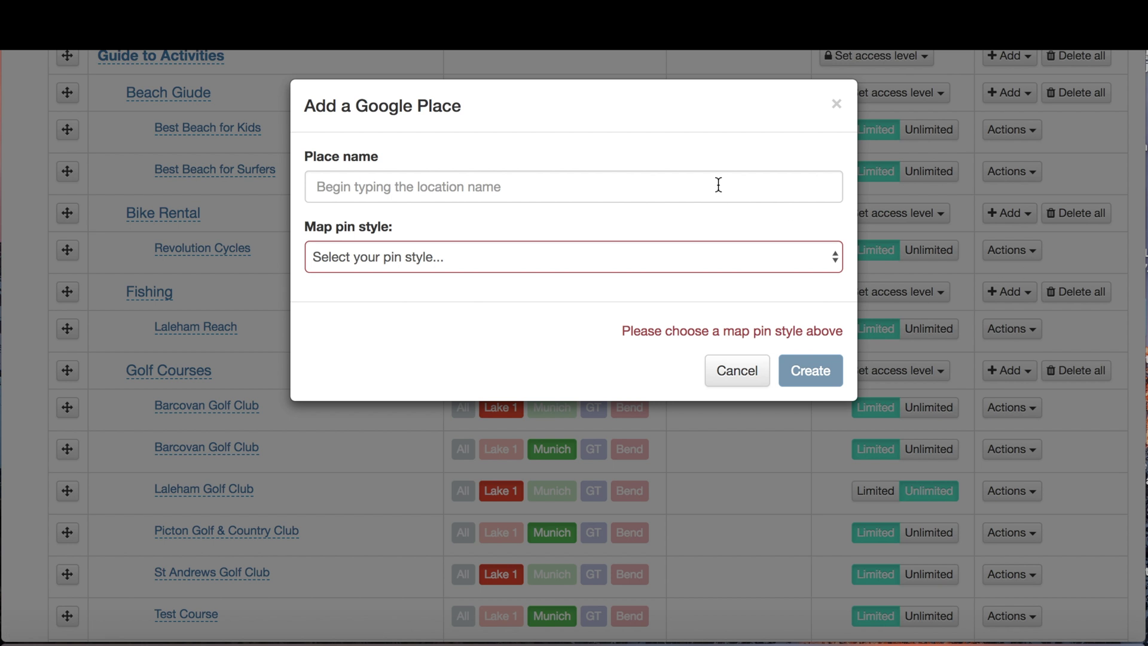
click(718, 184)
text(Katy Bike)
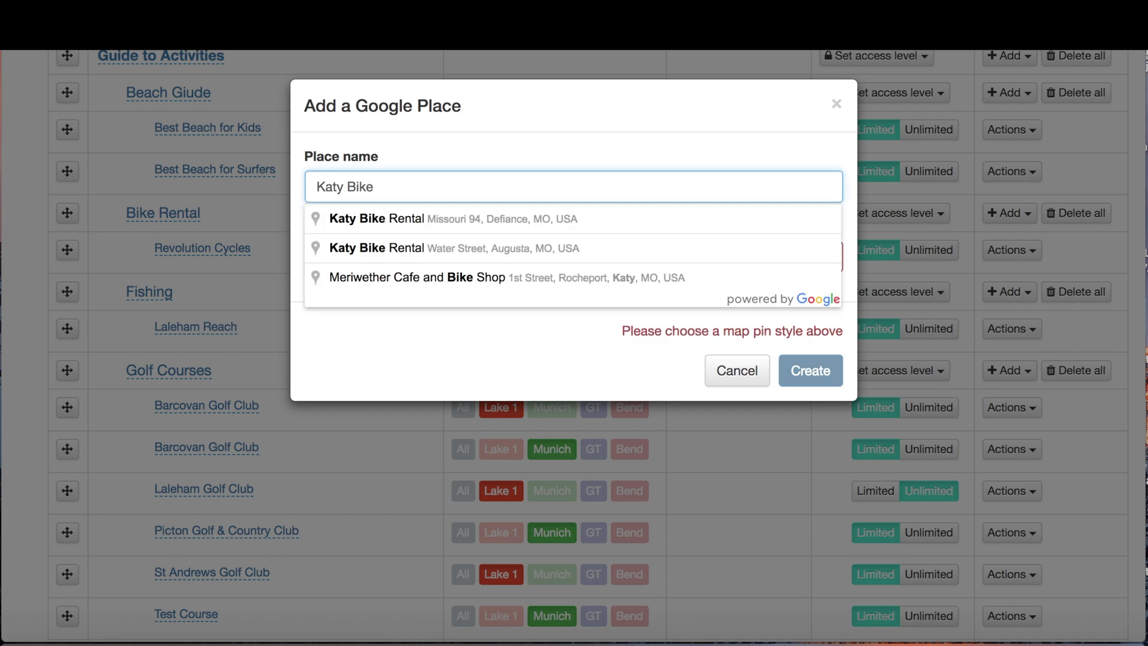
click(414, 249)
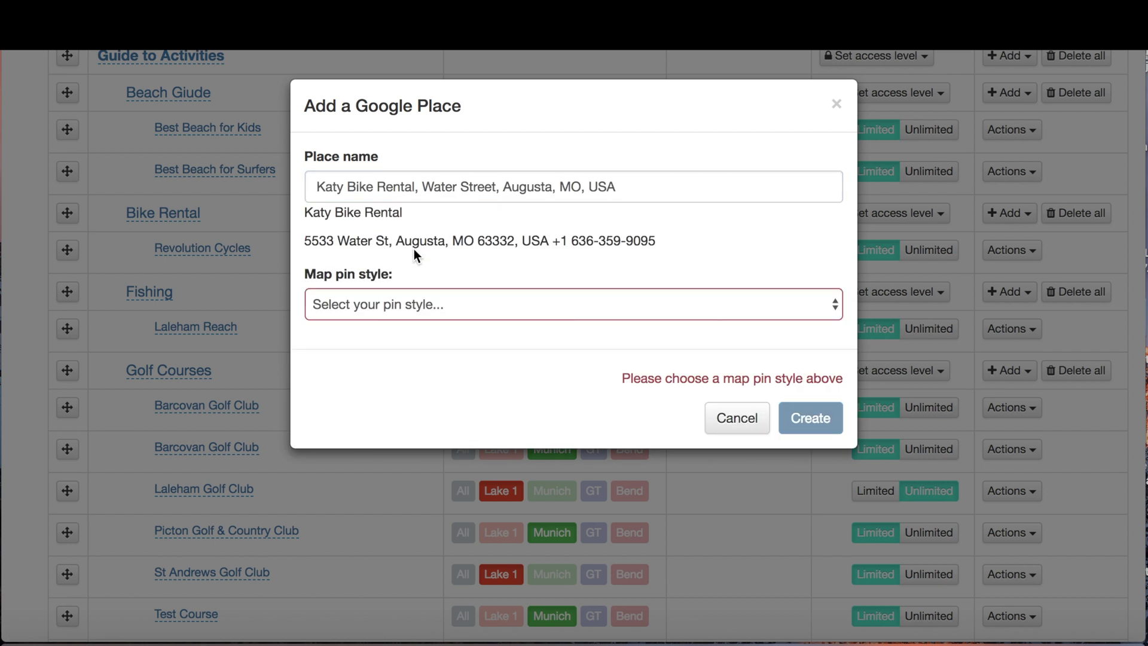
click(434, 299)
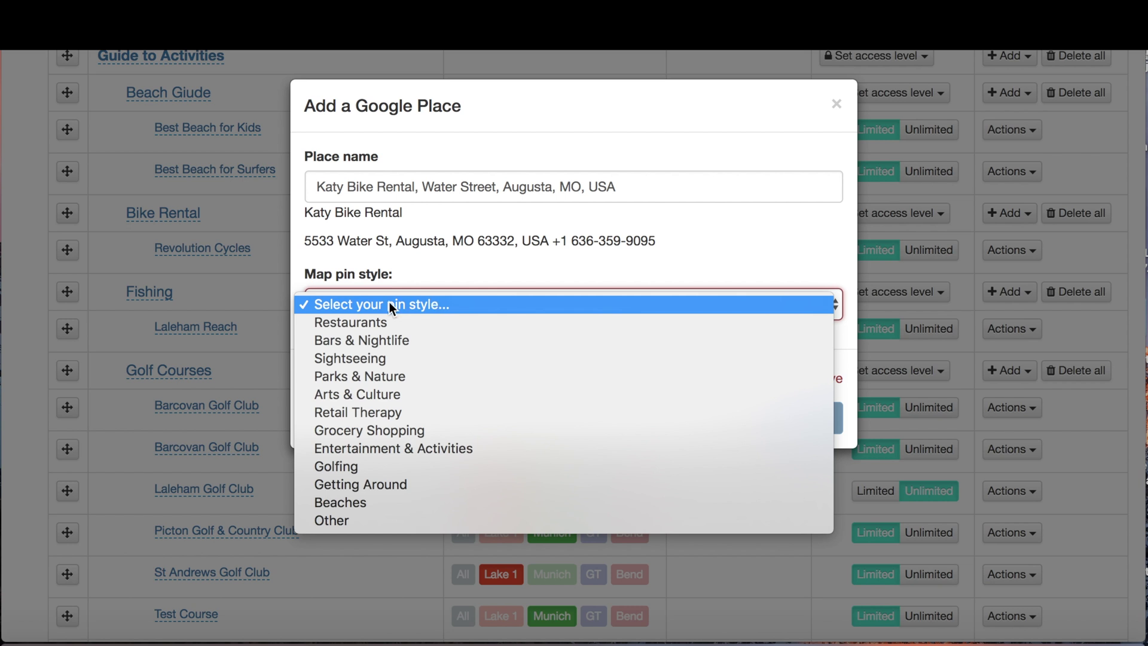
click(388, 374)
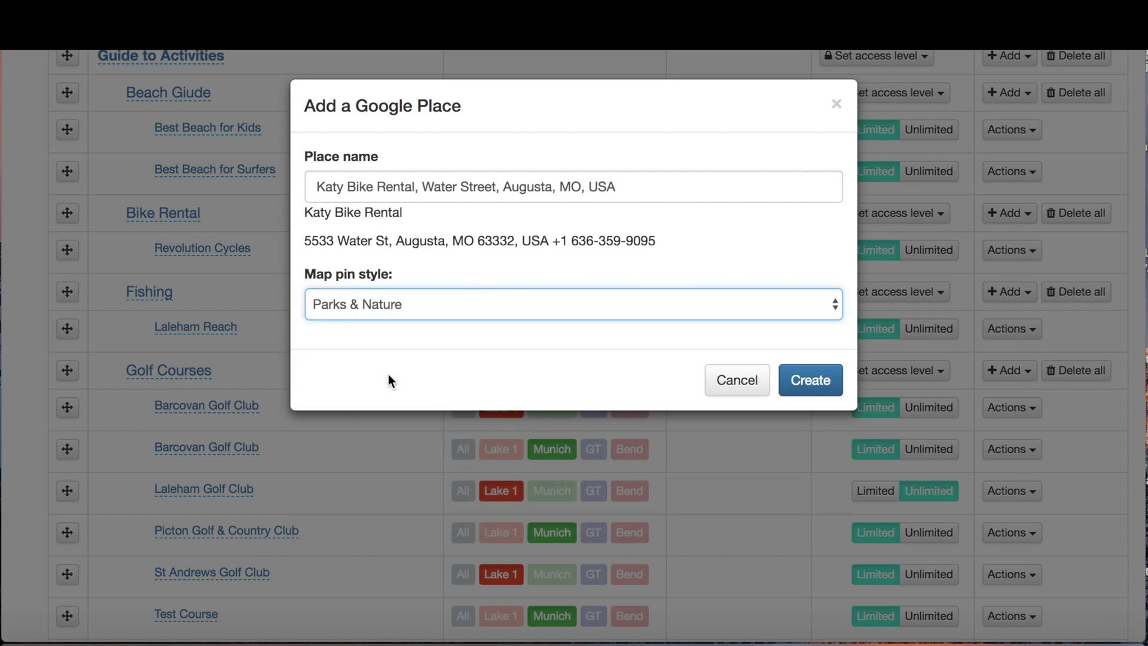
click(819, 392)
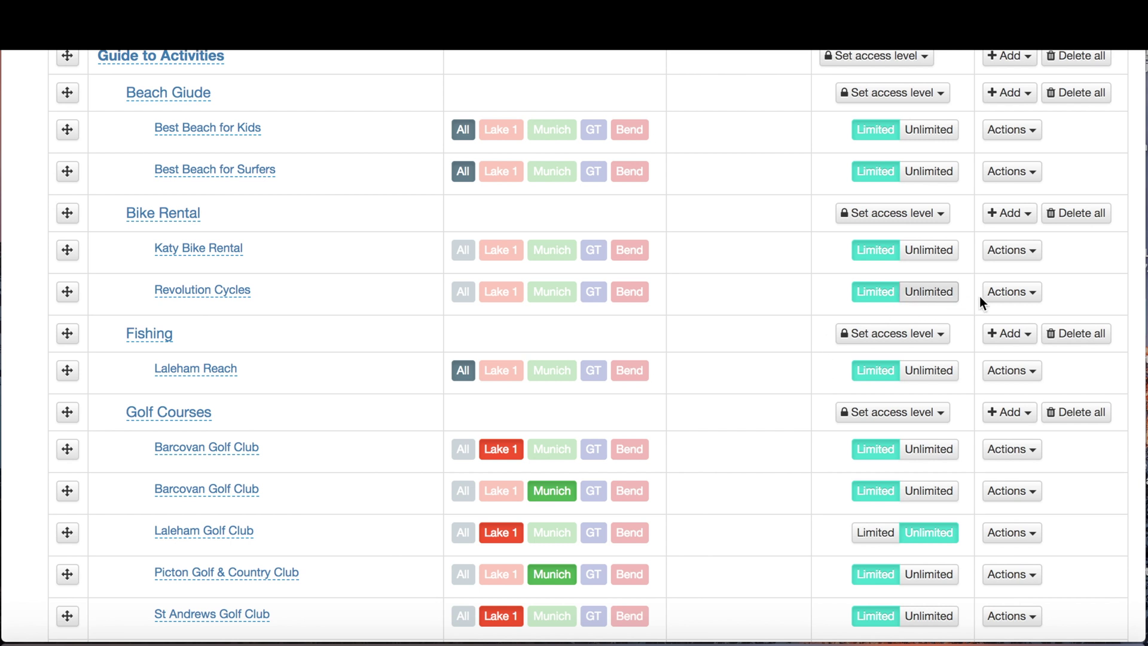
Step: Edit the Revolution Cycles description and fix a misspelling
click(1011, 294)
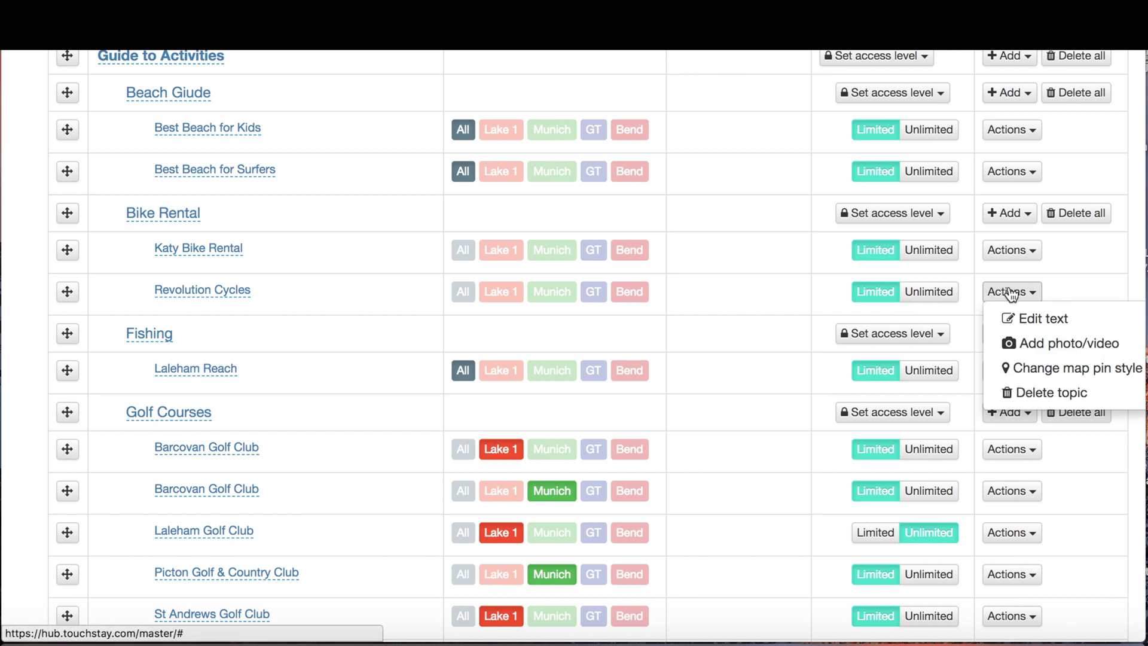
click(1025, 320)
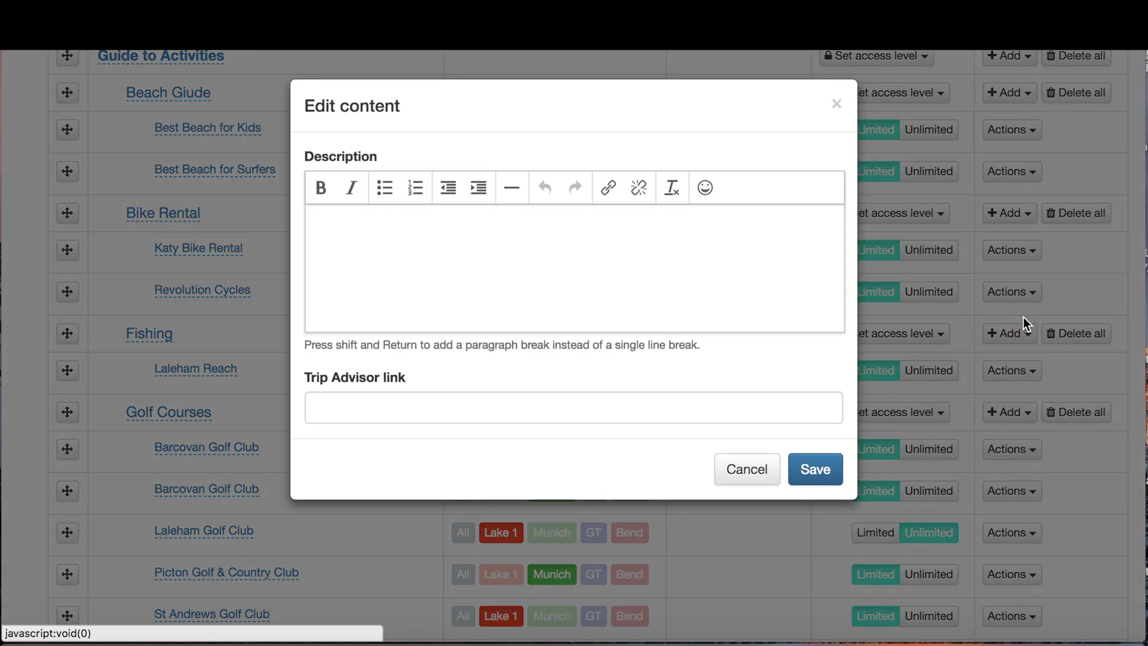
text(Neare)
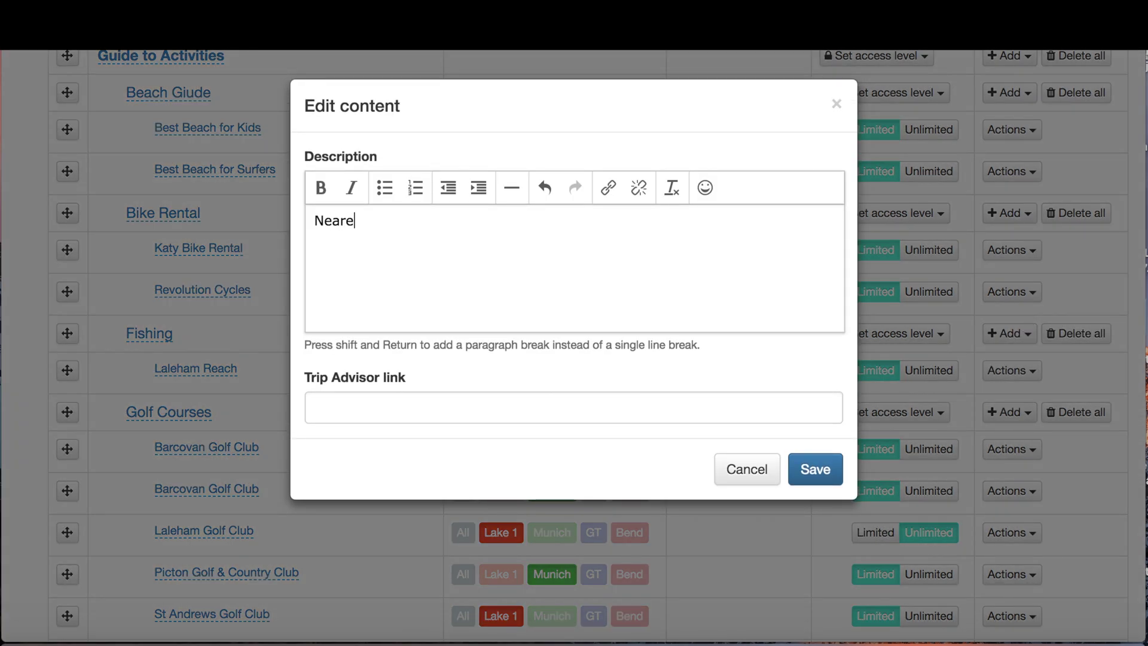
text(st bike repair shop to our place )
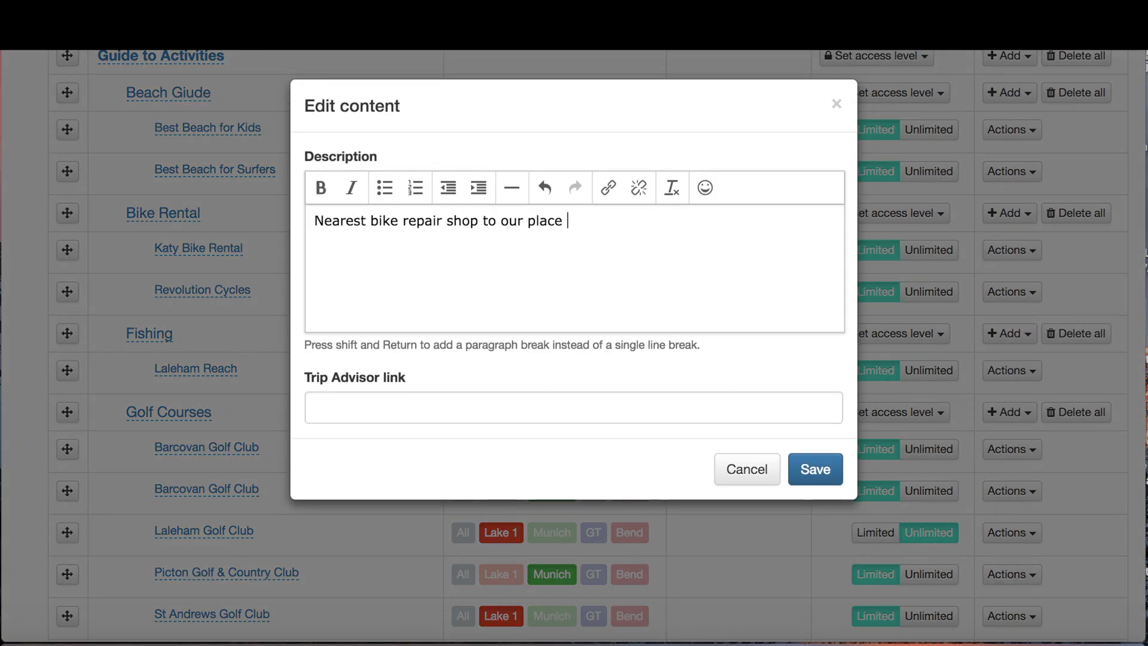
text(on the Katy Trail. )
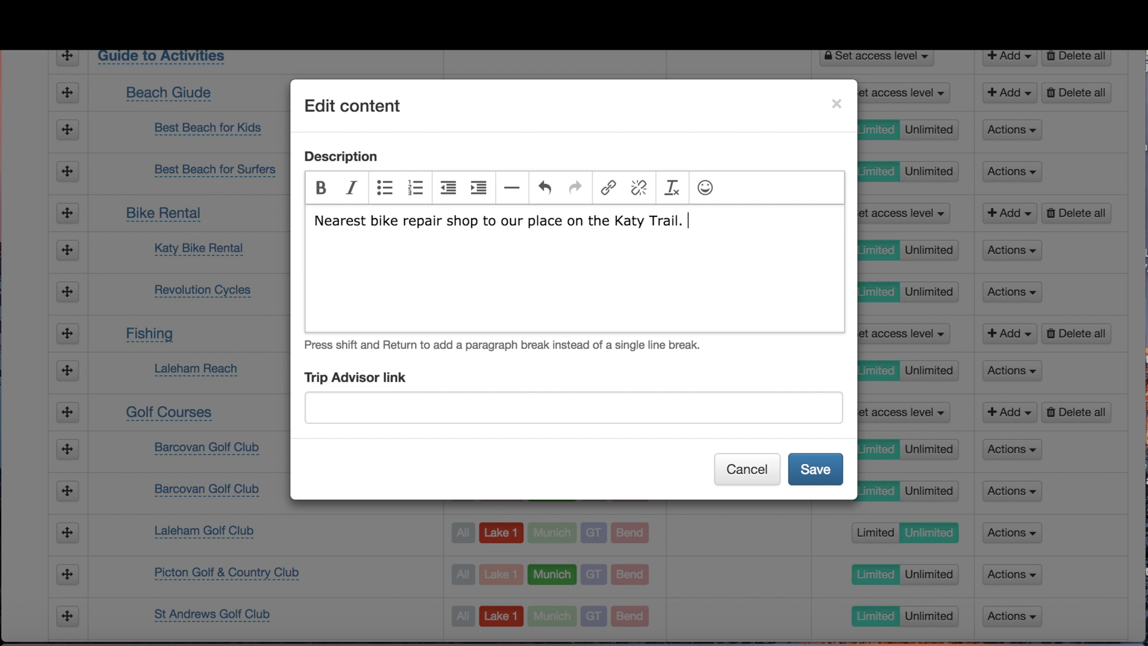
text(Visit their website at revolu)
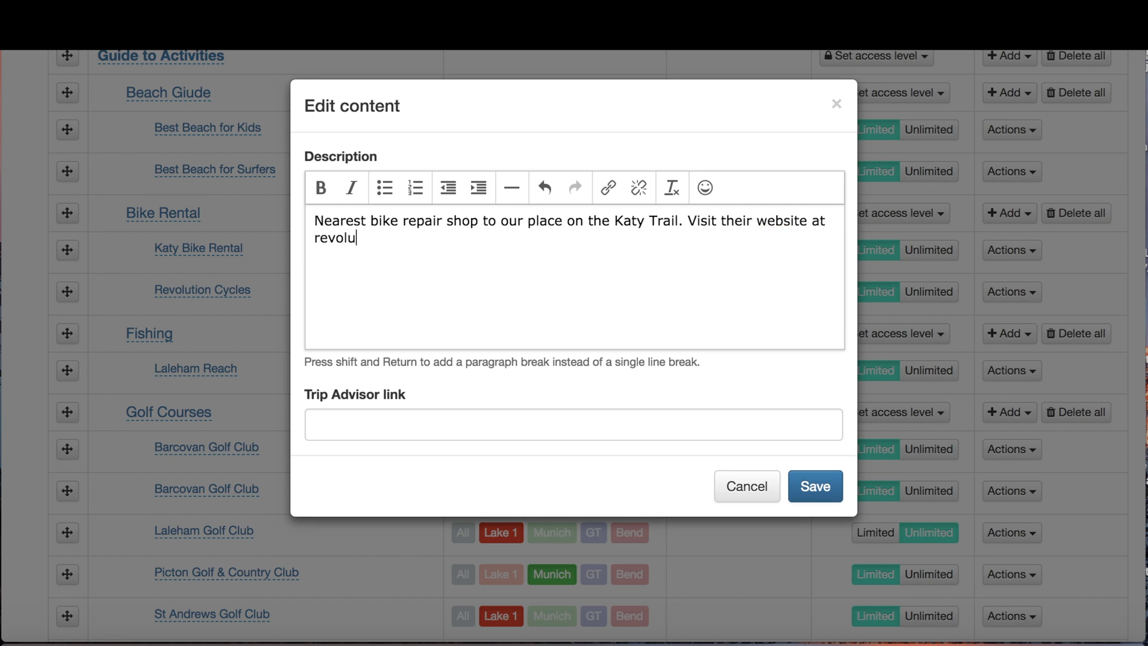
text(tioncycles.com.)
key(Left)
key(shift+Left)
key(shift+Left)
key(shift+Left)
key(shift+Left)
key(shift+Left)
key(shift+Left)
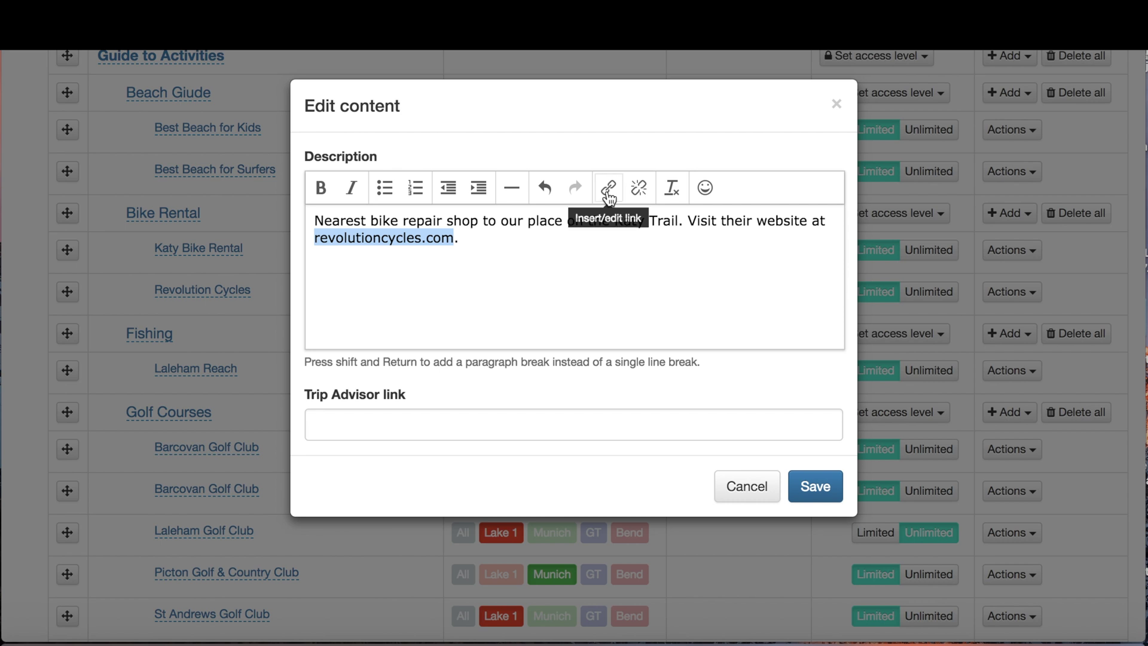
click(607, 188)
key(Home)
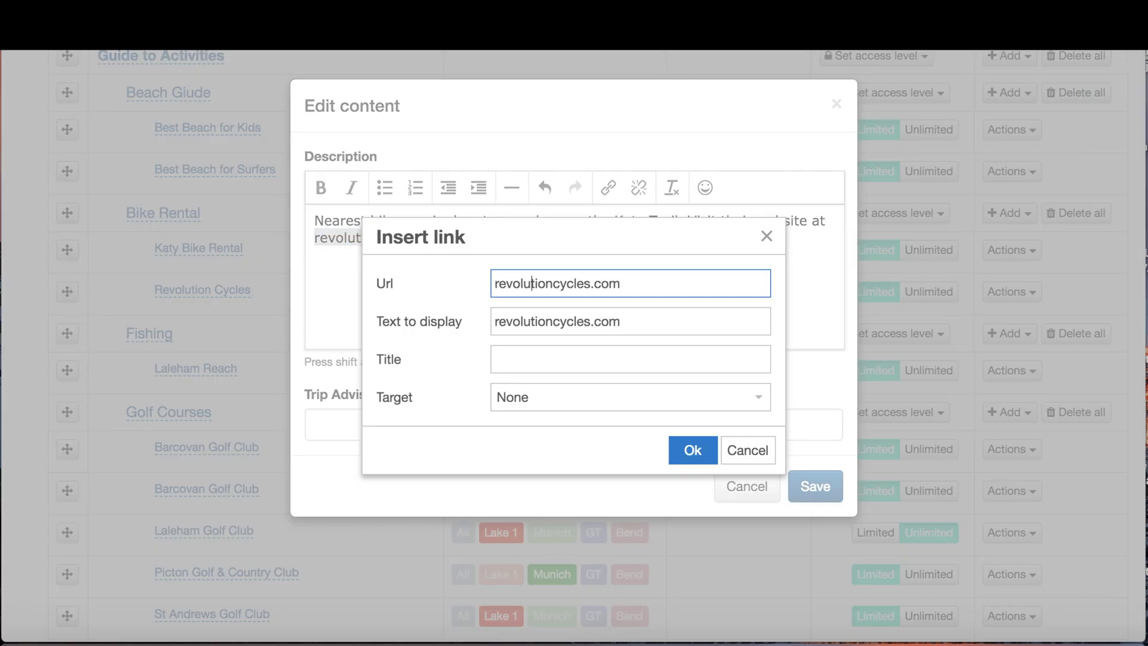
text(http://)
click(587, 400)
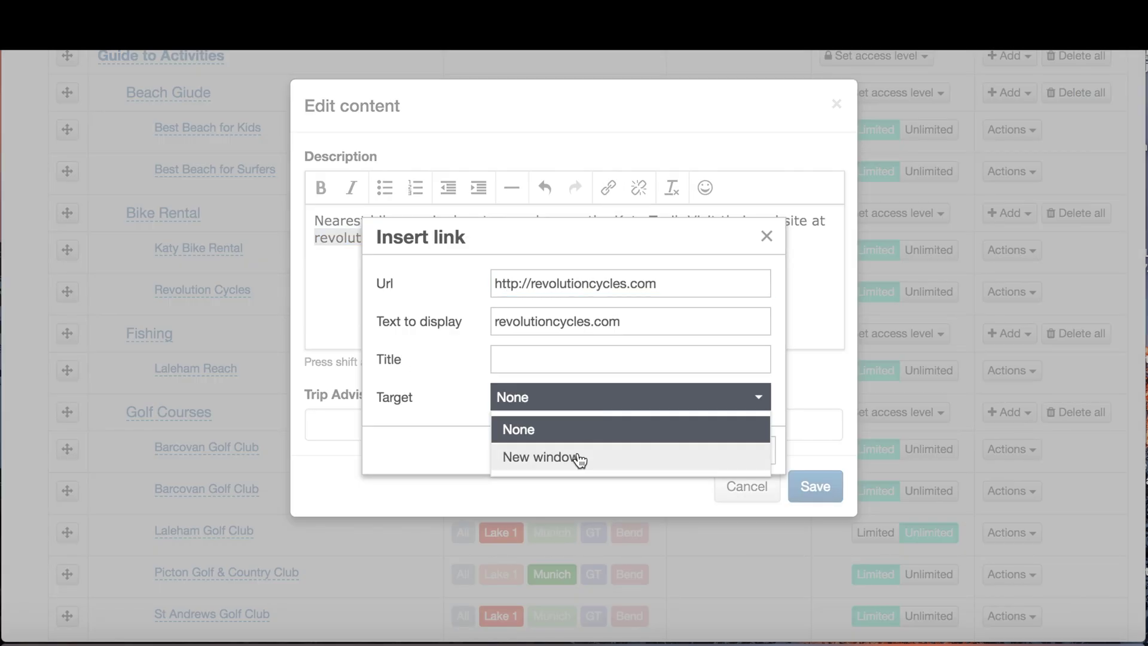
click(579, 461)
click(692, 451)
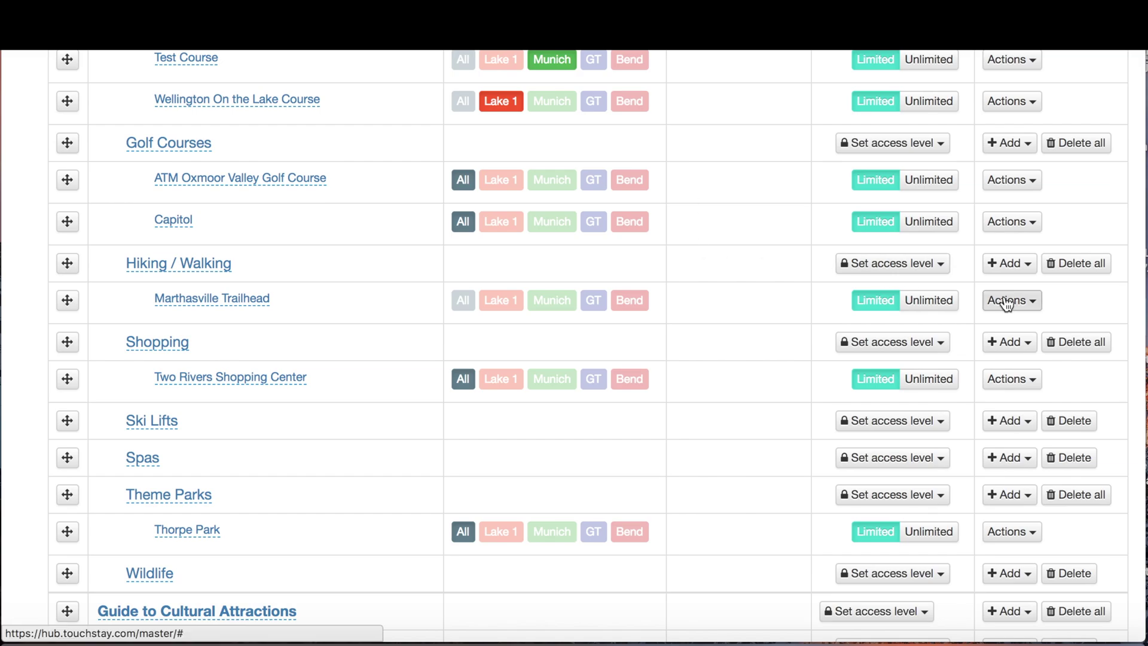
Step: Add a Parks & Nature location pin for Marthasville Trailhead at the Depot St trail head
click(1008, 307)
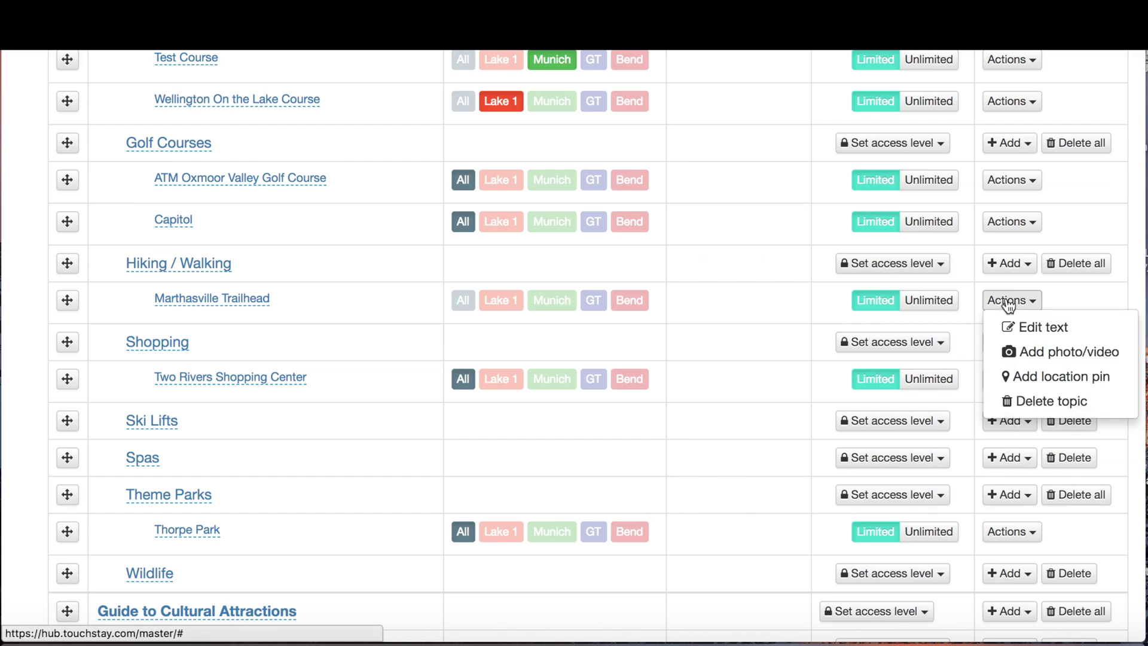
click(1042, 377)
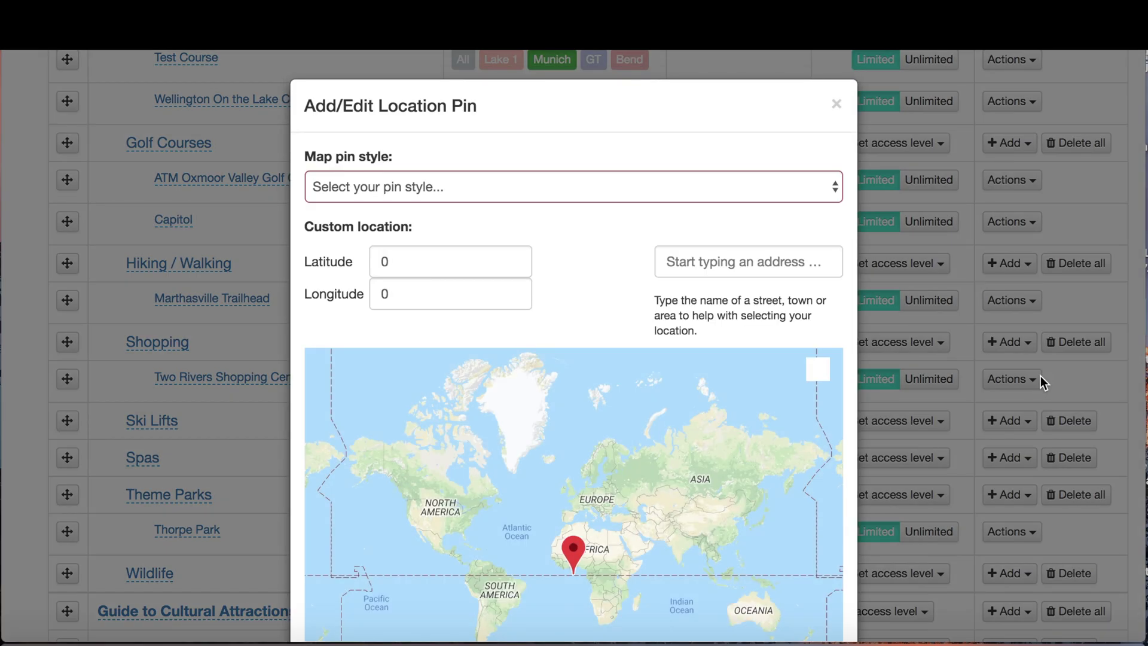
click(714, 260)
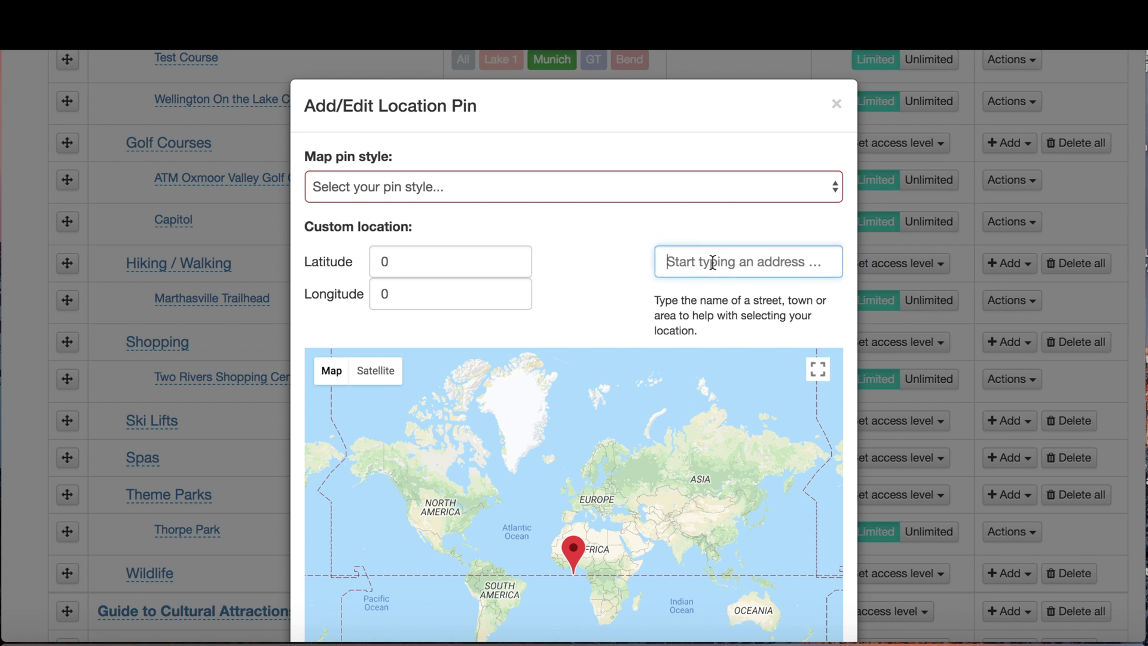
text(100 depot)
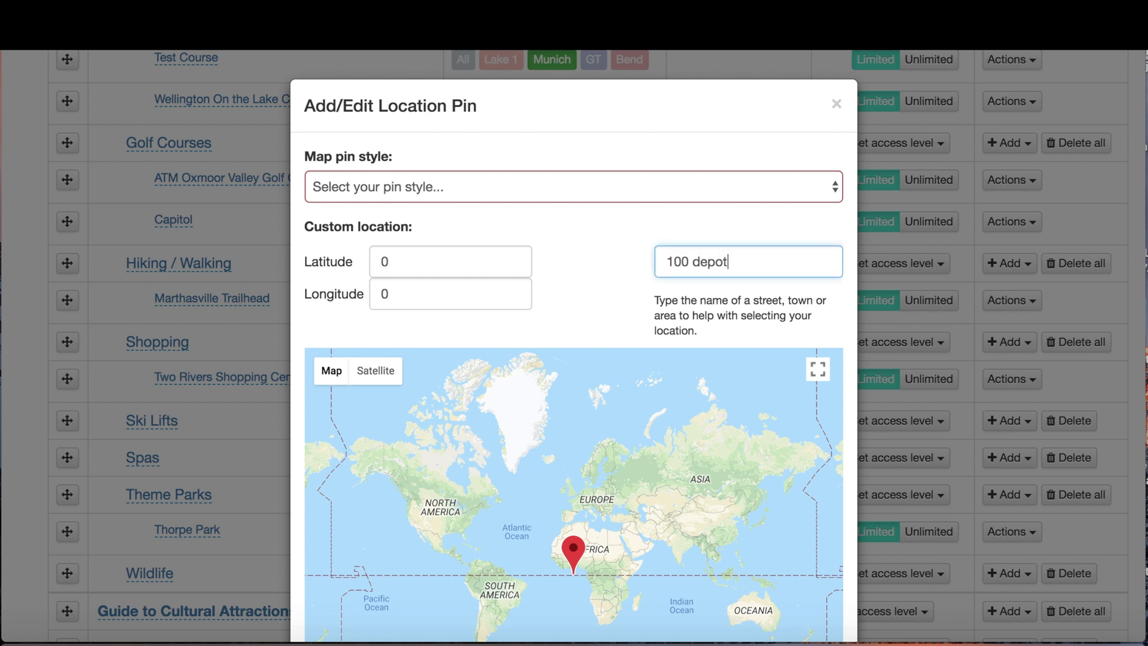
text( st,)
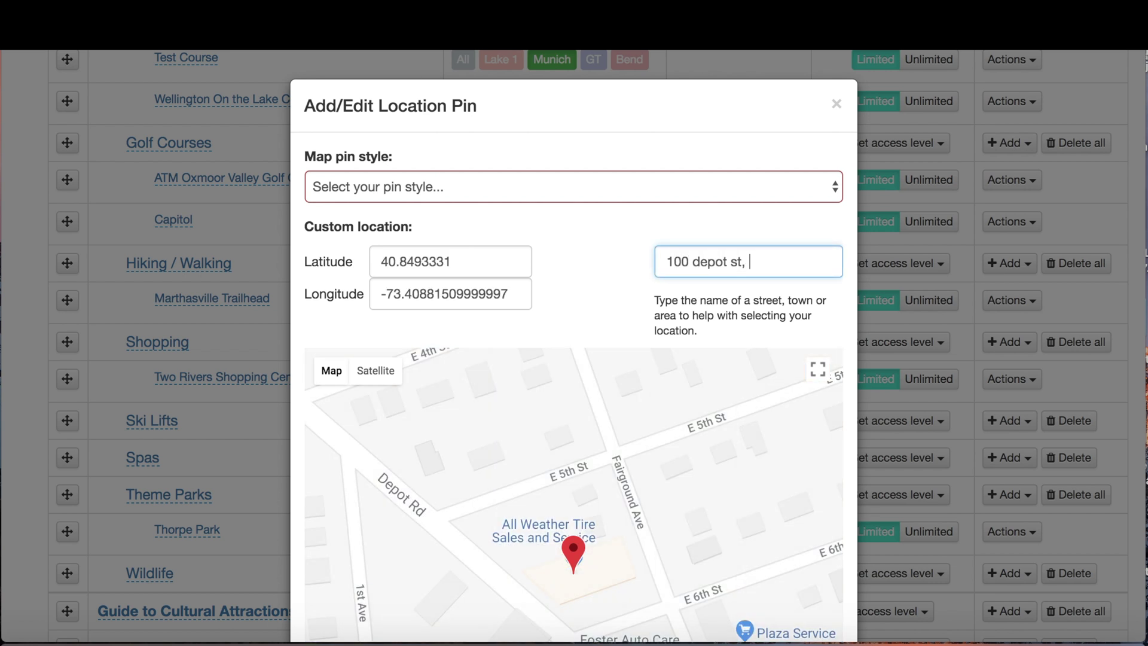
text( marthas)
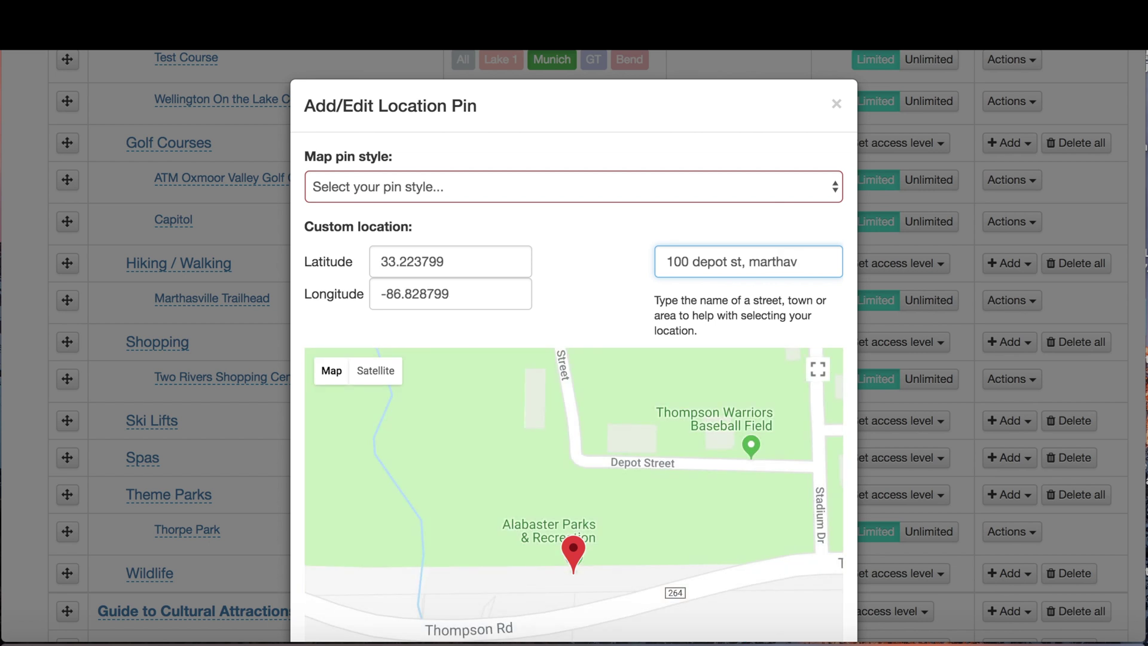
text(ville,)
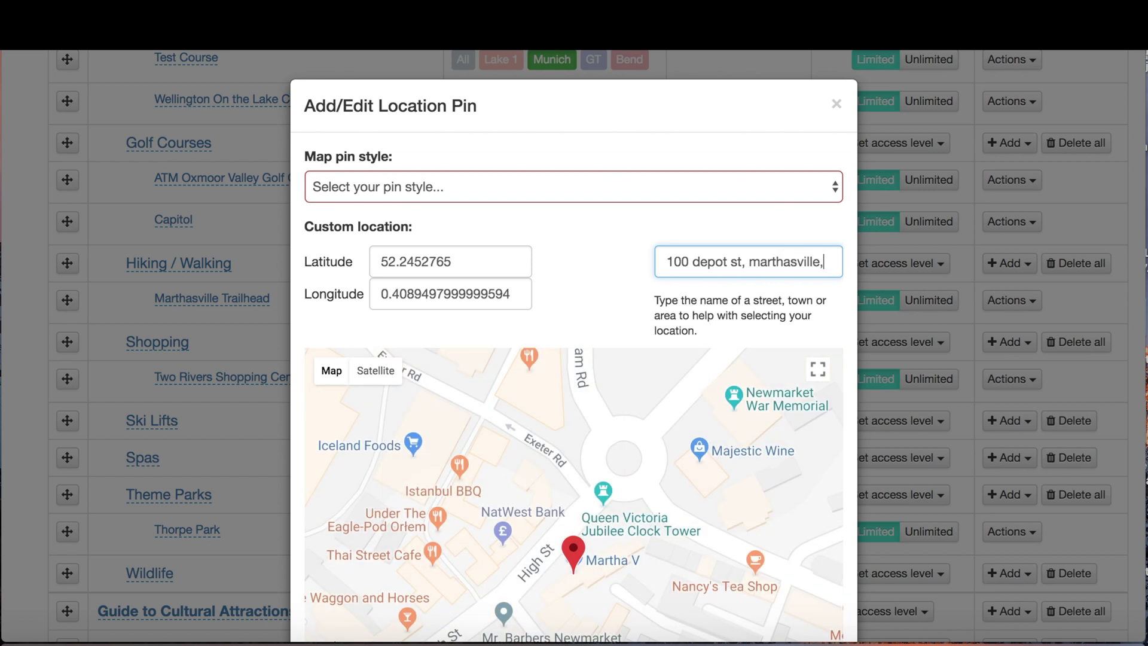
text( mo)
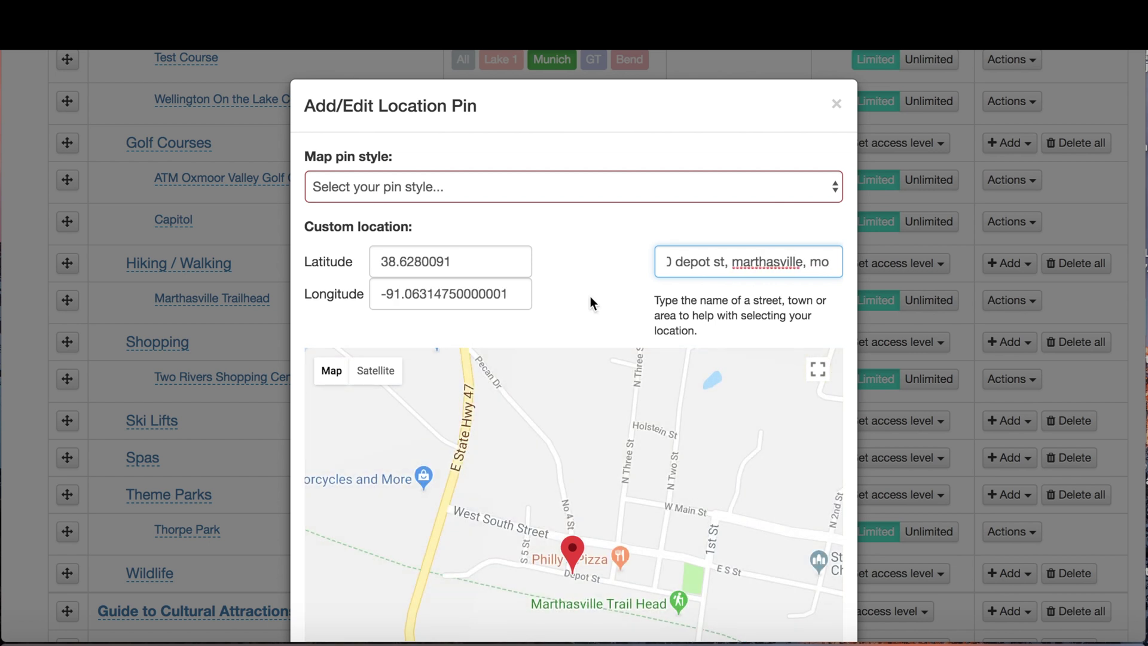
mouse_move(572, 552)
mouse_down()
mouse_move(684, 581)
mouse_move(684, 592)
mouse_up()
click(628, 194)
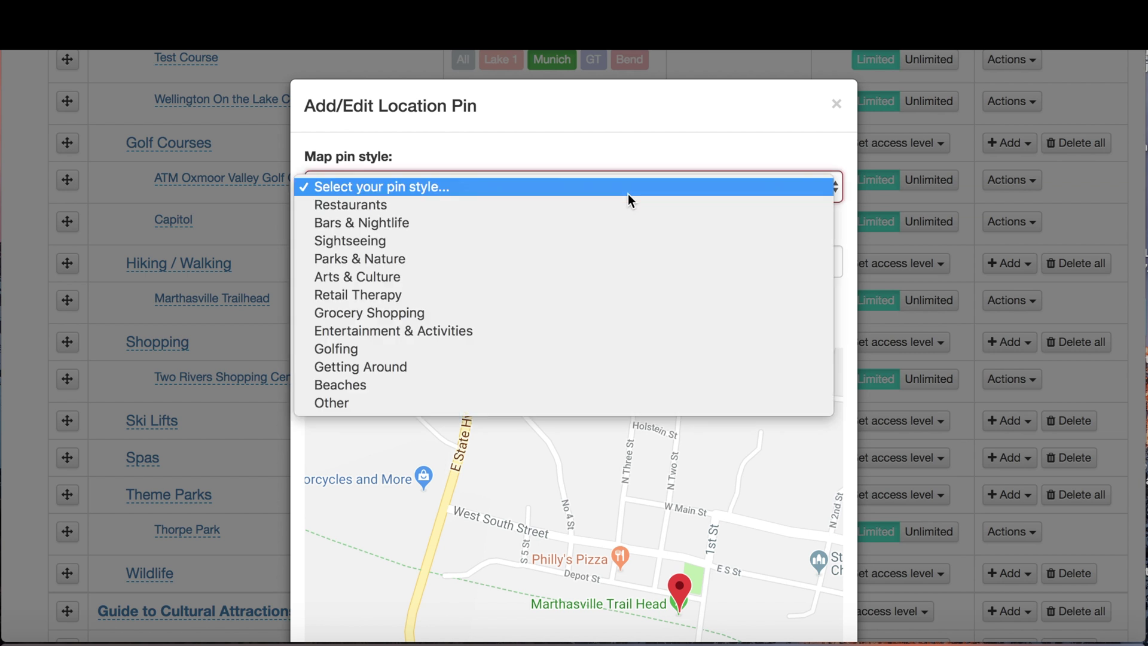
click(633, 258)
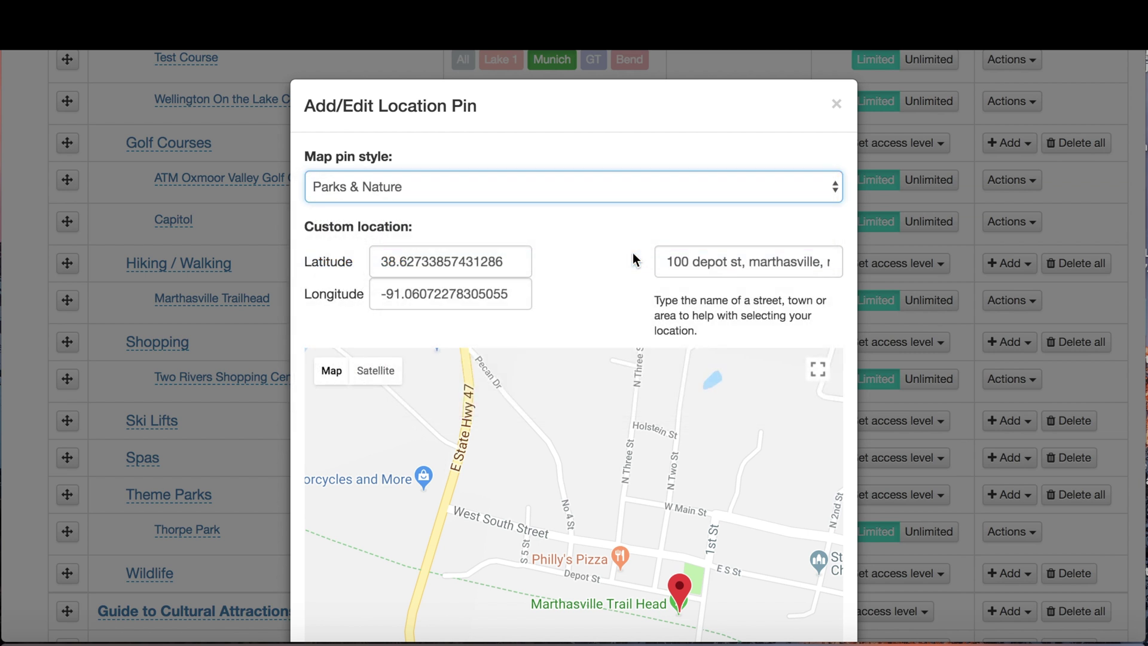
scroll(632, 253, down, 2)
scroll(633, 253, down, 3)
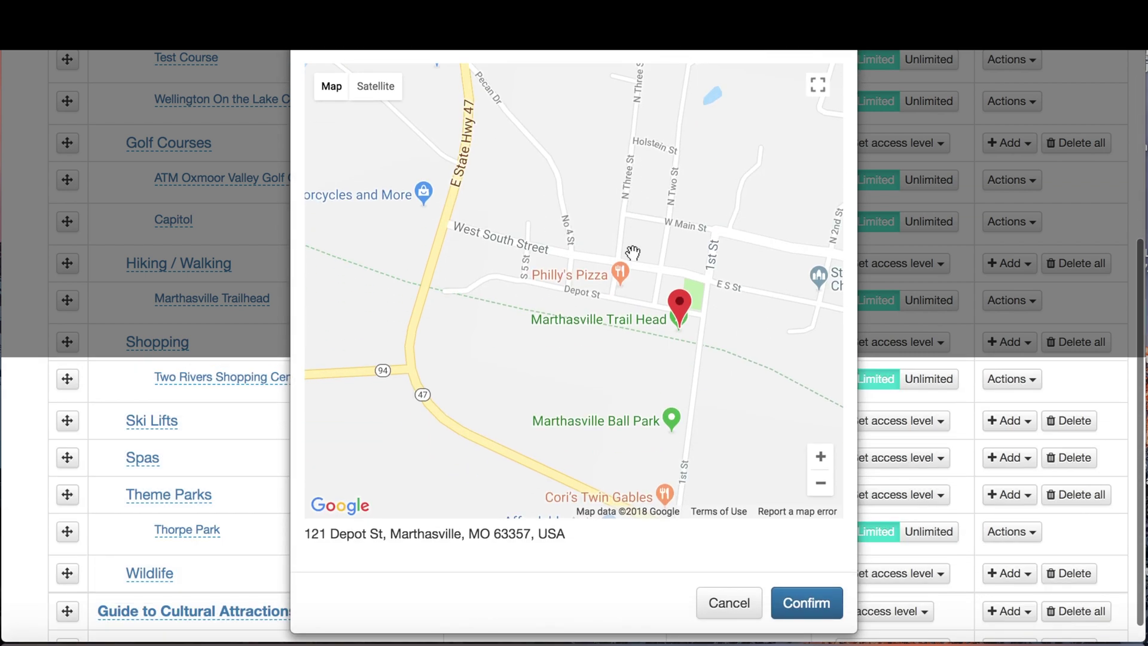
click(808, 603)
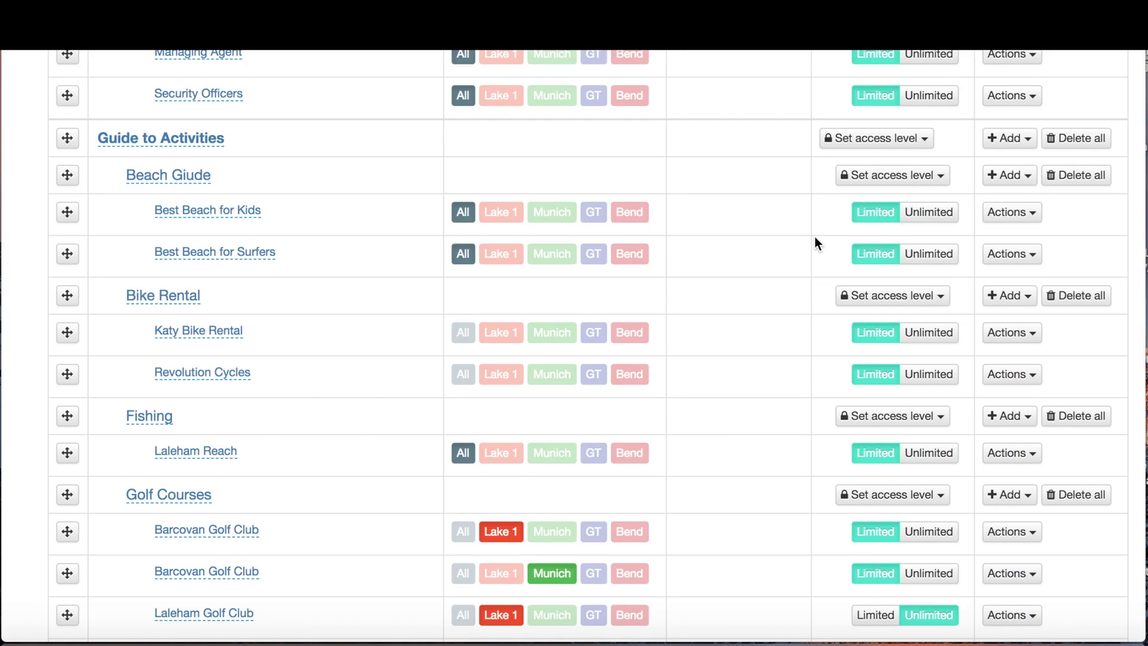
Step: Replace the Best Beach for Surfers photo with the Public Beach thumbnail
click(1034, 259)
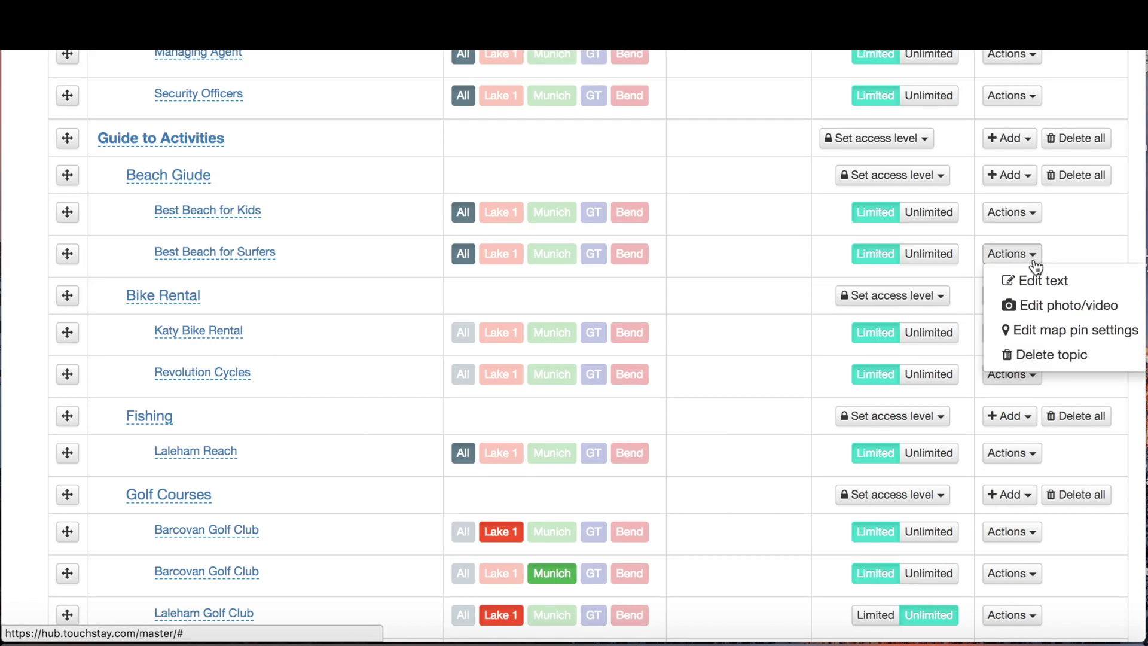
click(1052, 310)
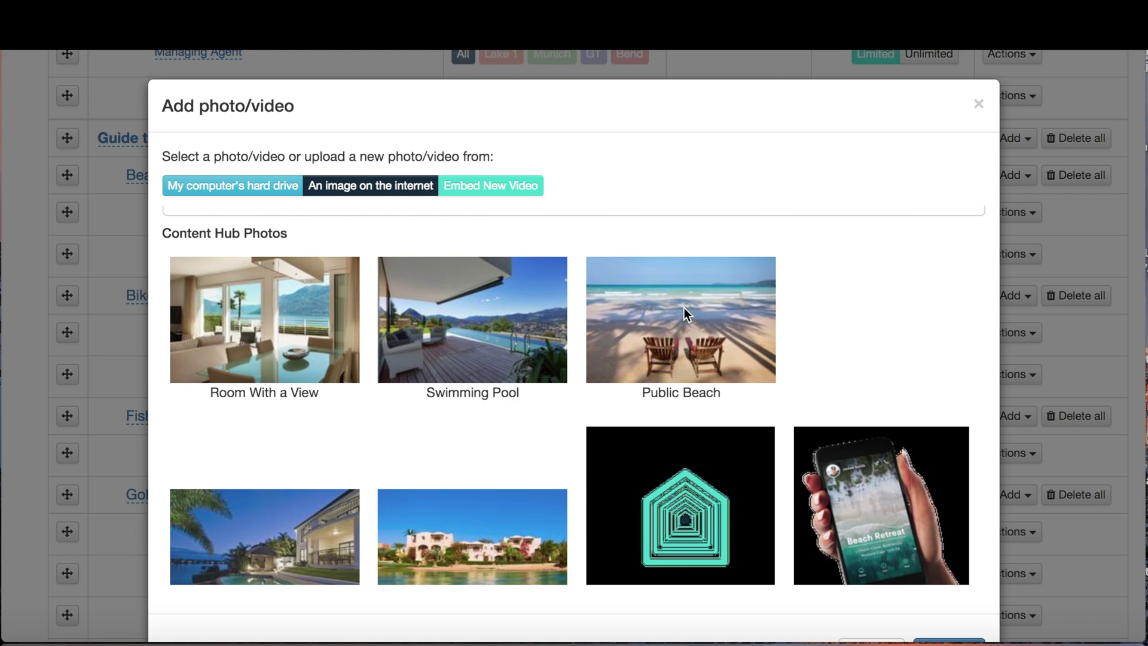
click(685, 308)
scroll(935, 623, down, 1)
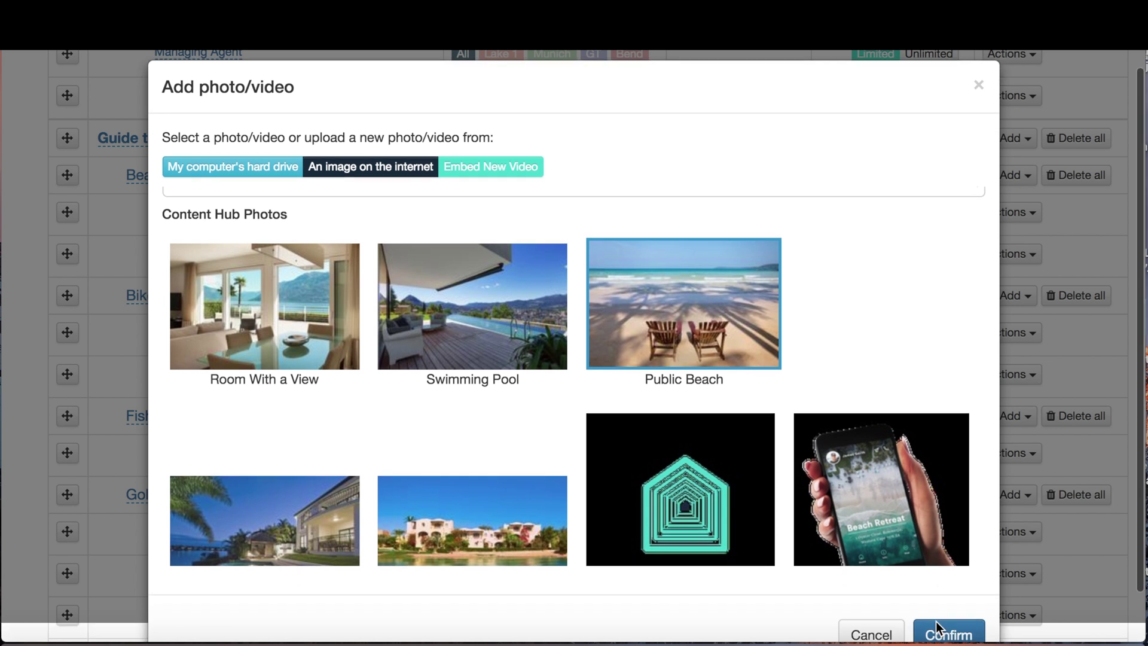
scroll(935, 621, down, 2)
click(932, 586)
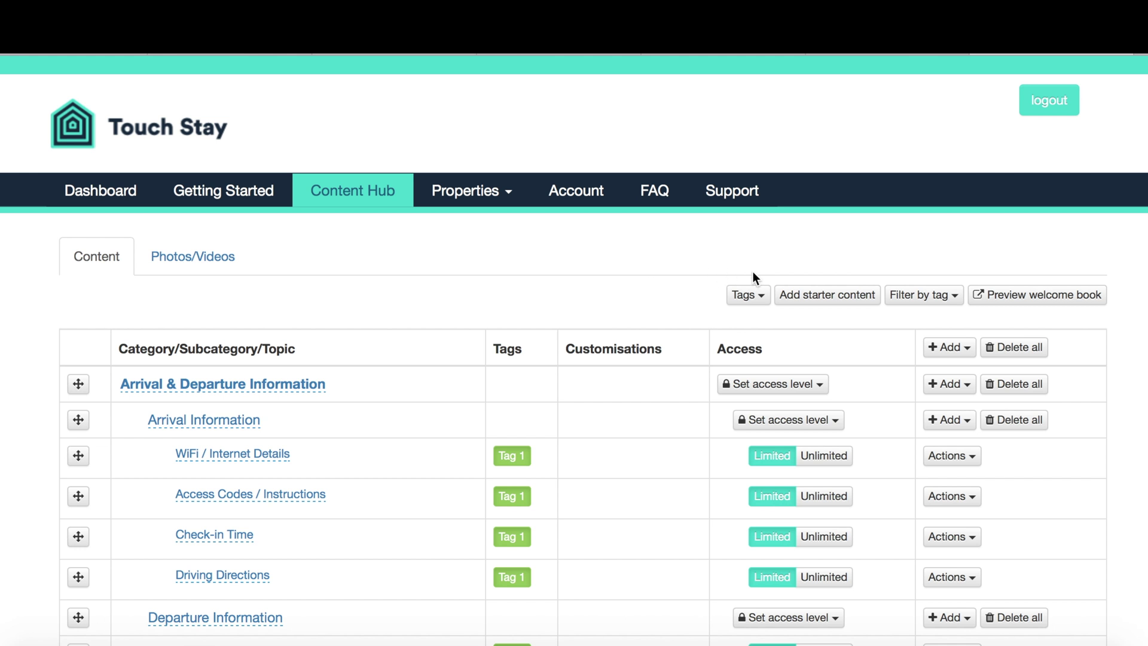
Step: Preview the Smoky Retreat welcome book to reach its Share page
click(1030, 296)
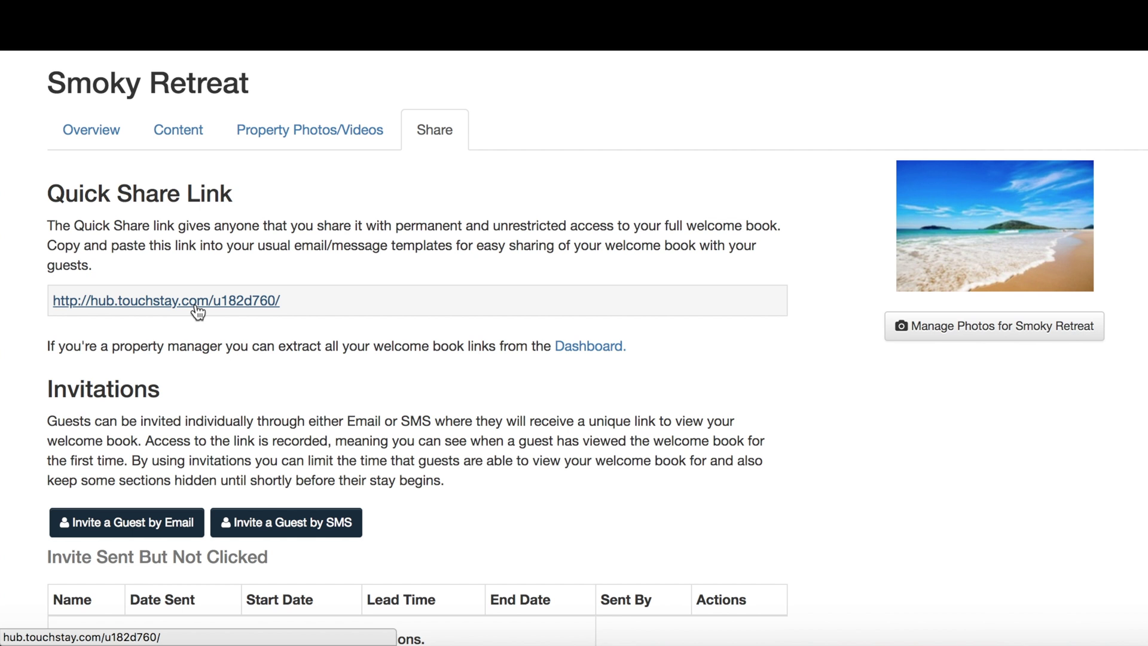
scroll(197, 311, down, 3)
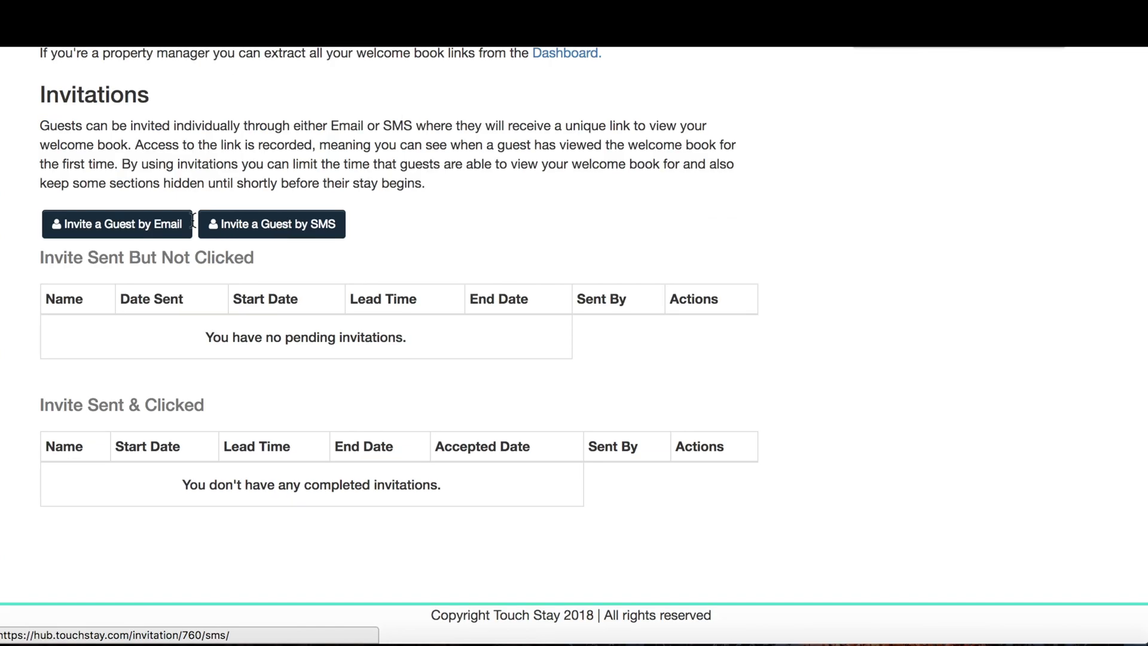
Step: Start a guest email invitation and fill in the guest's email address and name
click(129, 225)
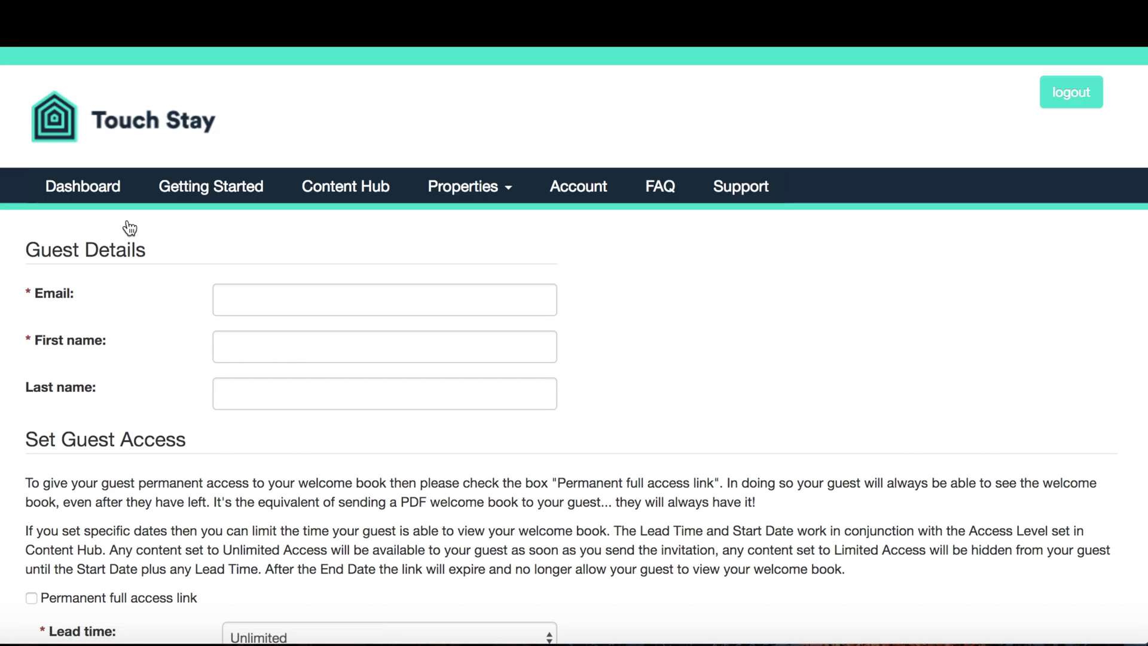
click(244, 301)
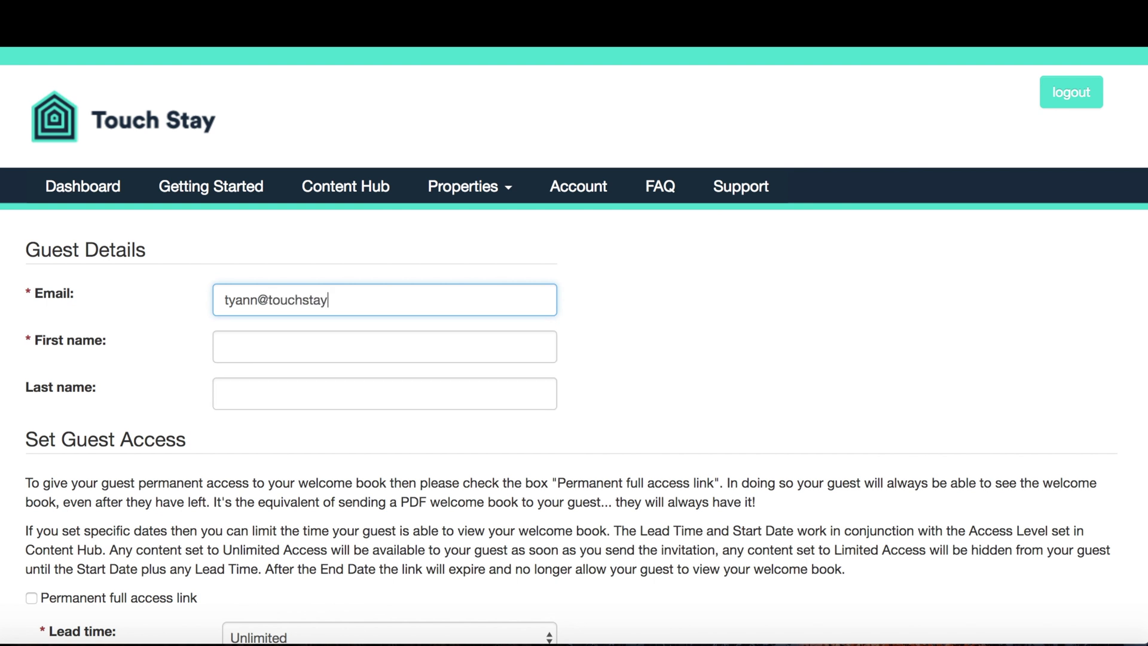
key(Tab)
text(Tyann)
key(Tab)
scroll(574, 359, down, 4)
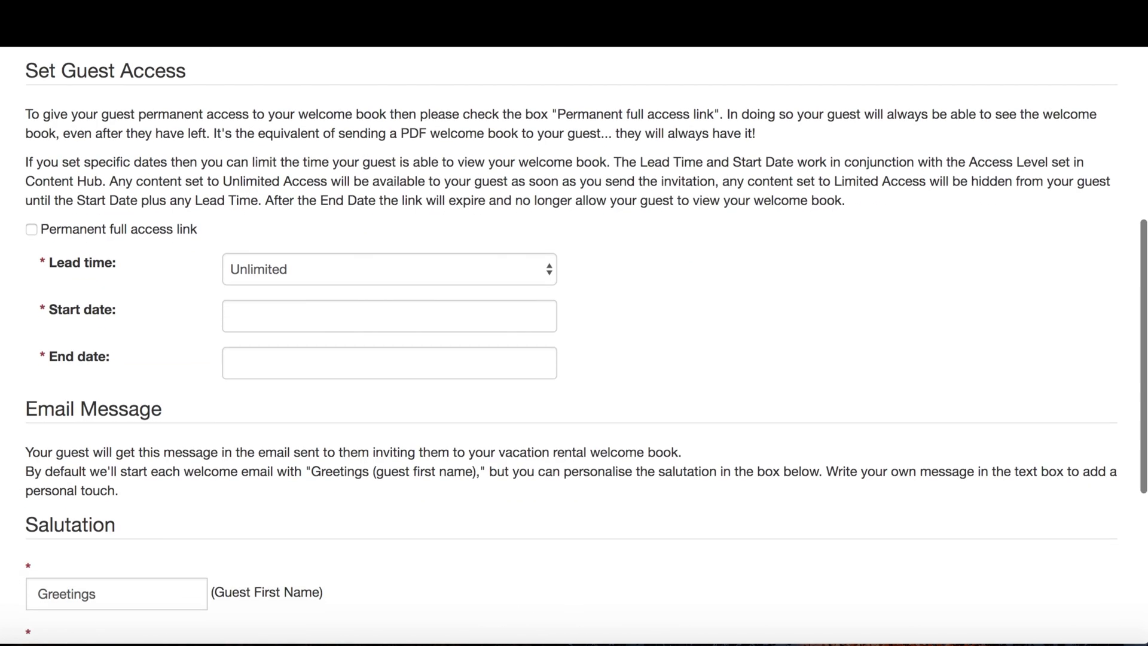
Step: Set a 2-day lead time and stay dates 06/29/2018 to 07/01/2018
click(309, 264)
click(299, 164)
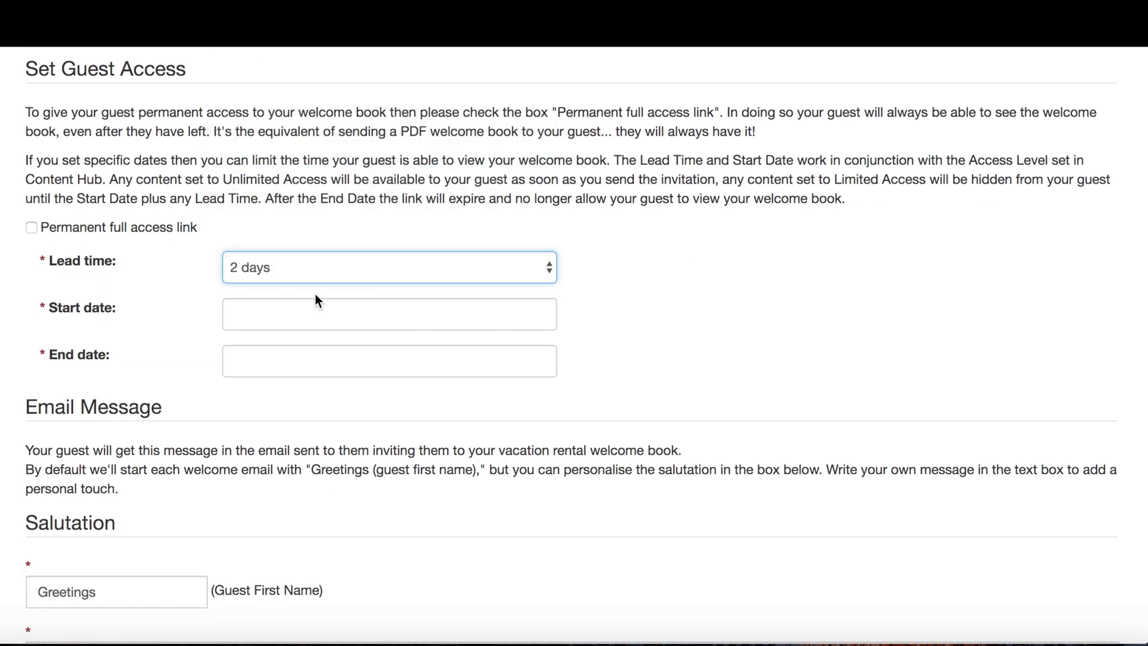
click(236, 313)
click(389, 251)
click(258, 363)
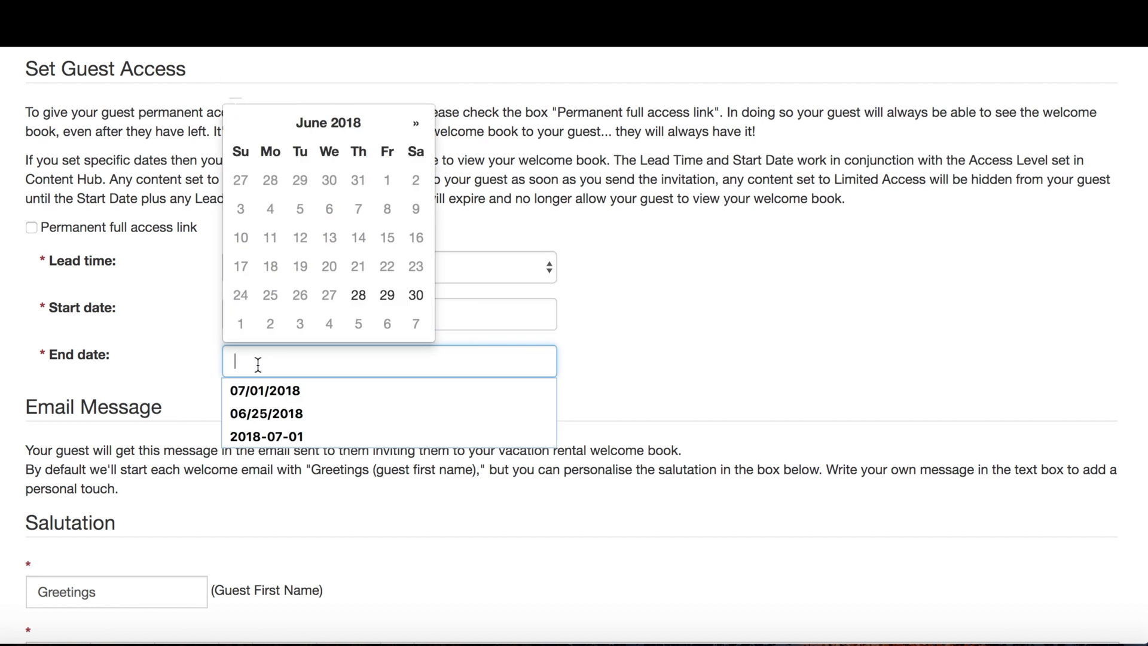
click(268, 391)
scroll(267, 390, down, 5)
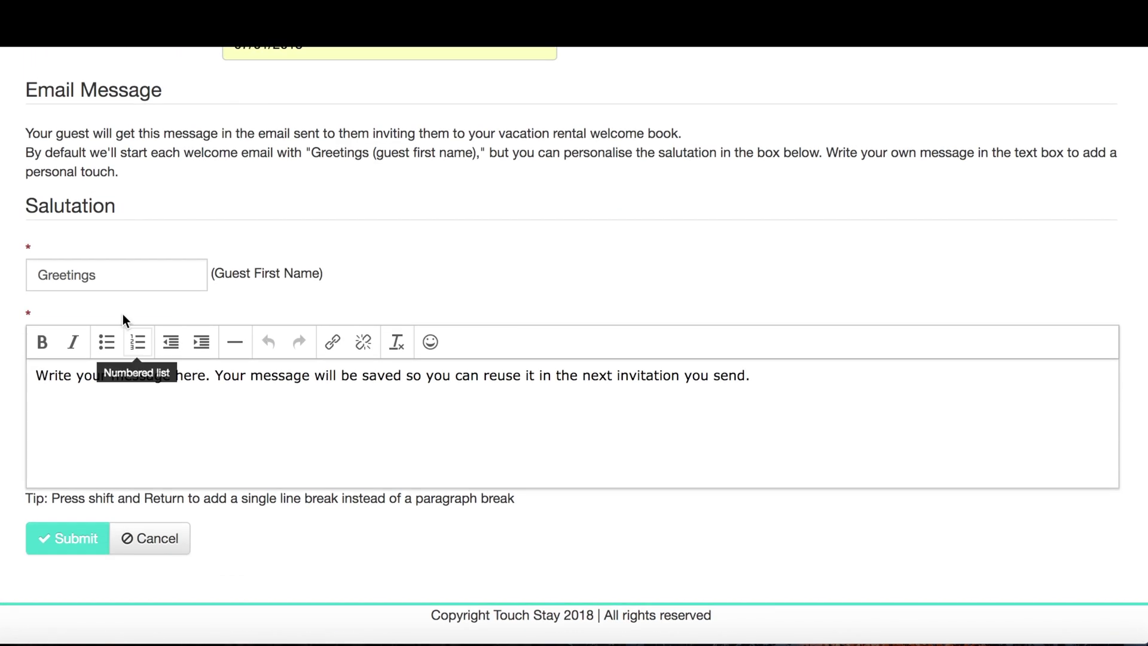
Step: Replace the Greetings salutation with Hello and type the welcome message
double_click(113, 272)
text(Hello!)
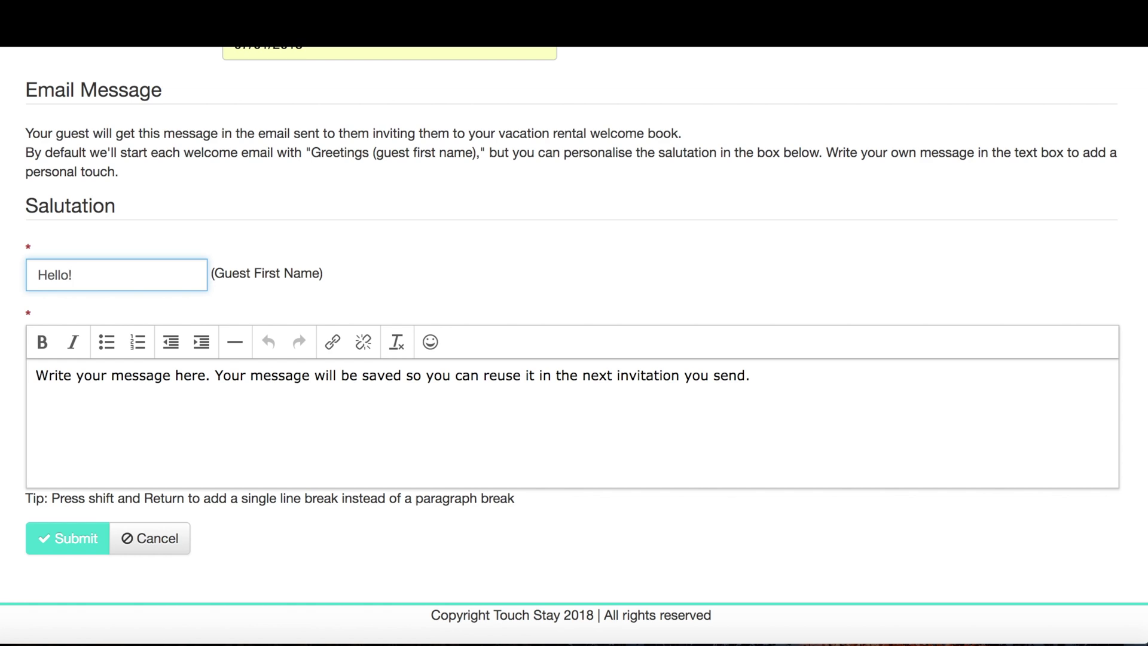
text(We are axcited to have you stay at our property. Please access )
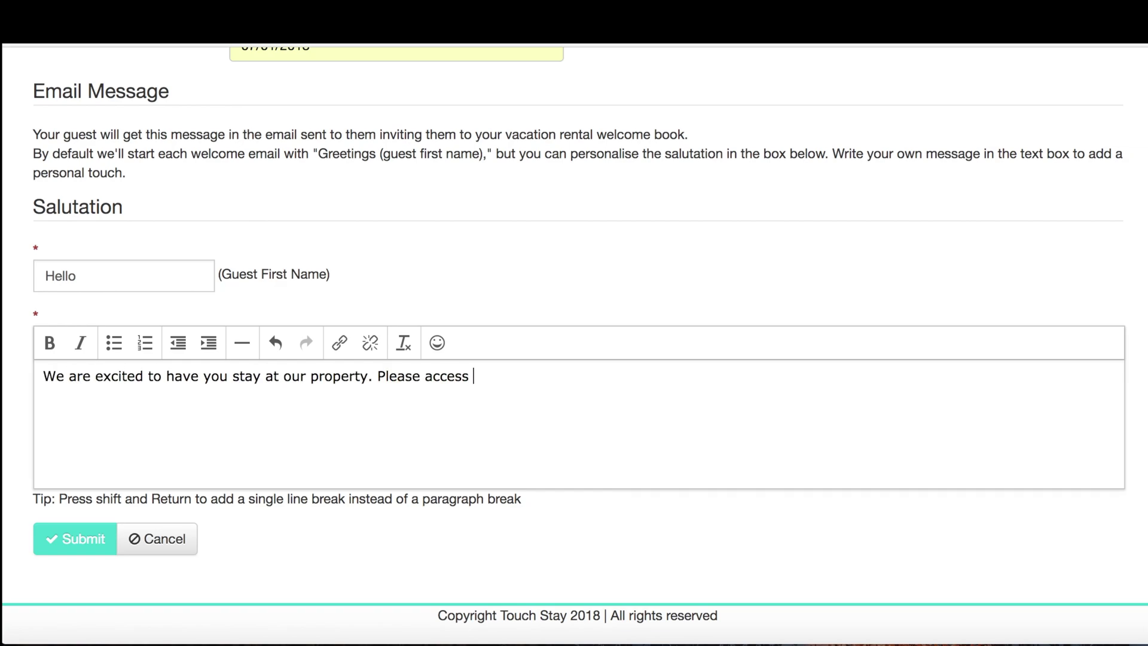
text(our digital welcome guide for the best information about the area as well as your )
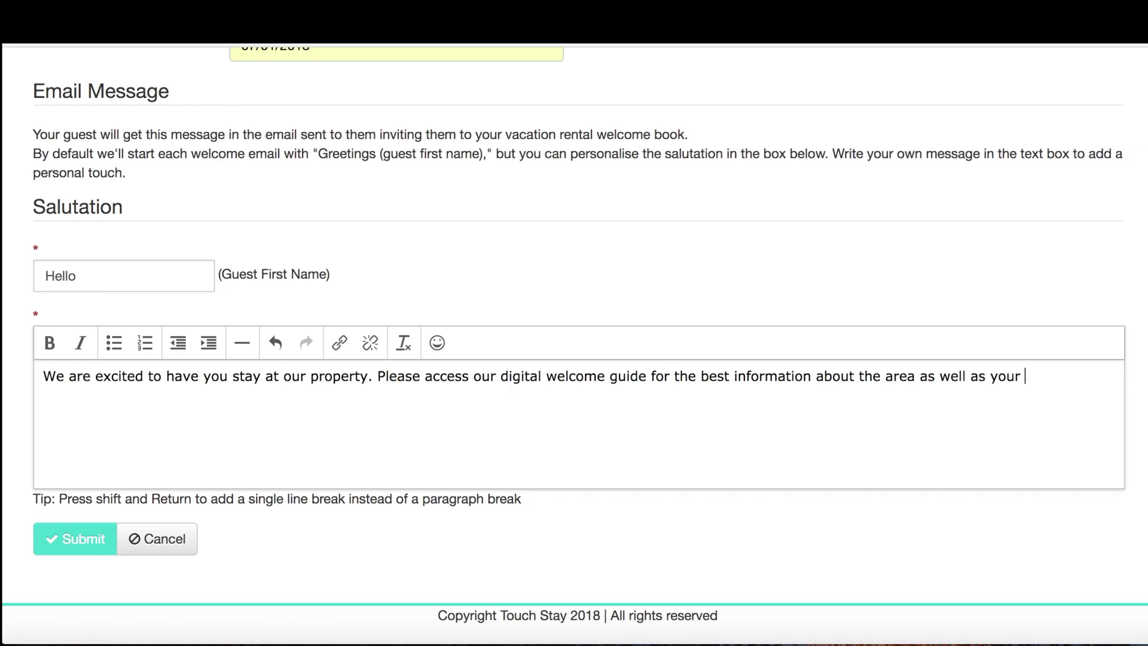
text(access in)
key(BackSpace)
key(BackSpace)
key(BackSpace)
text(information about our property.)
key(Return)
text(We look )
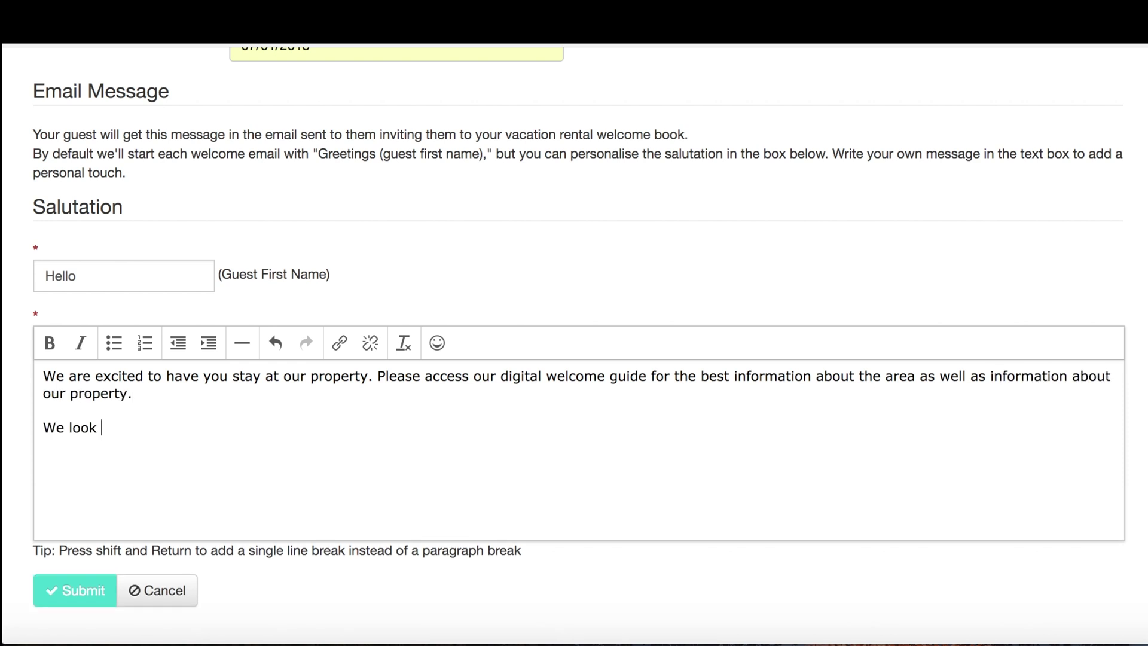